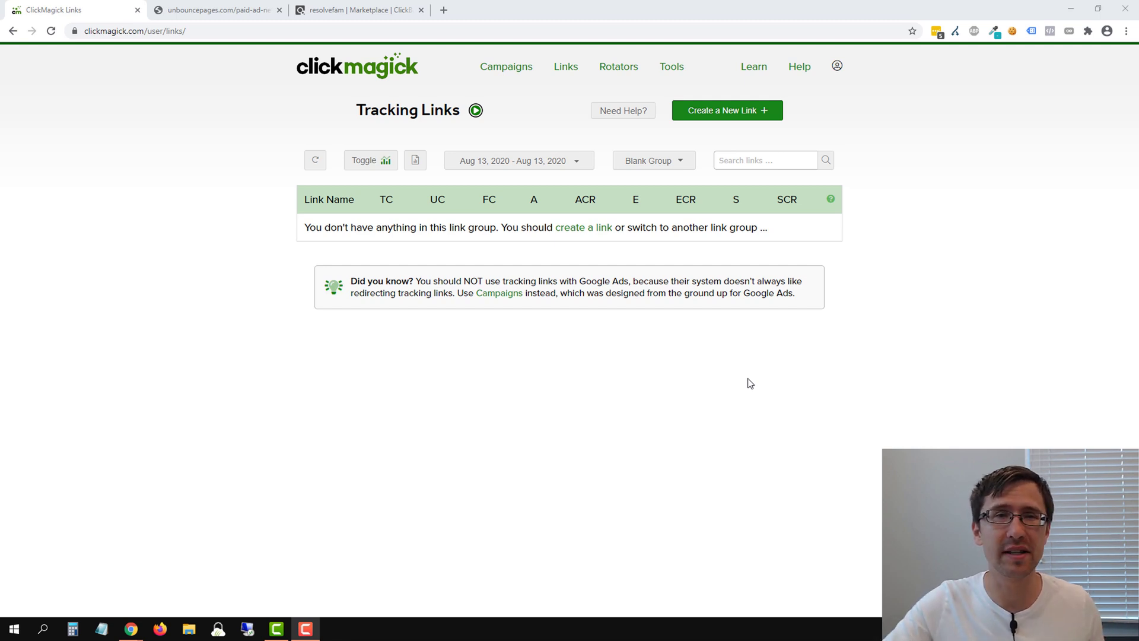
- Review the landing page tab, then return to and refresh the tracking links list
left_click(249, 10)
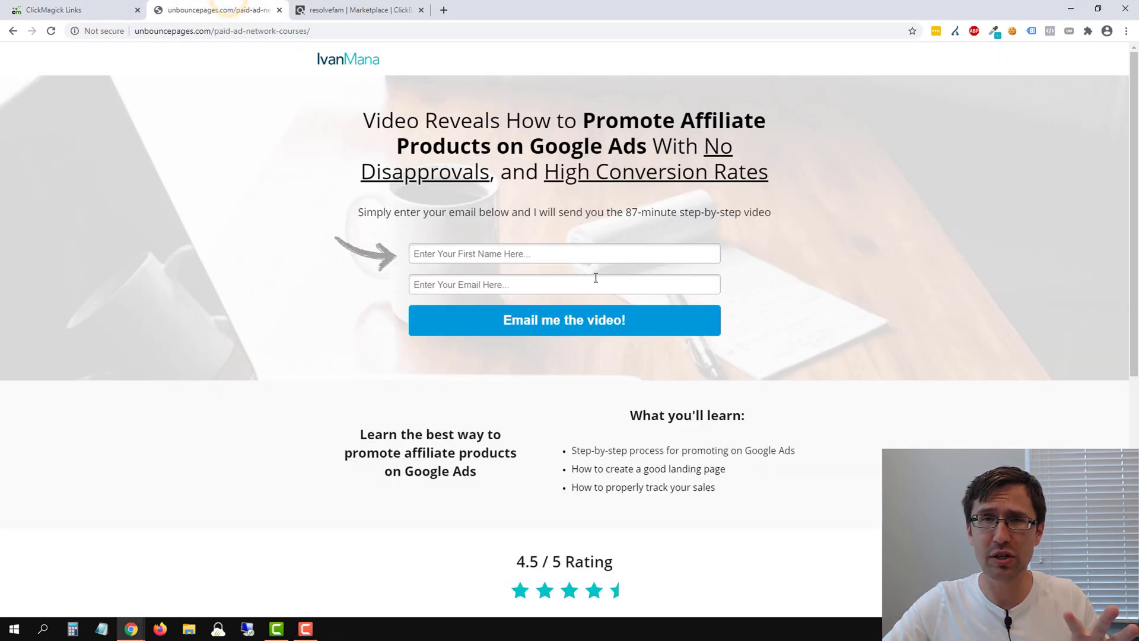
scroll(594, 277, "down", 5)
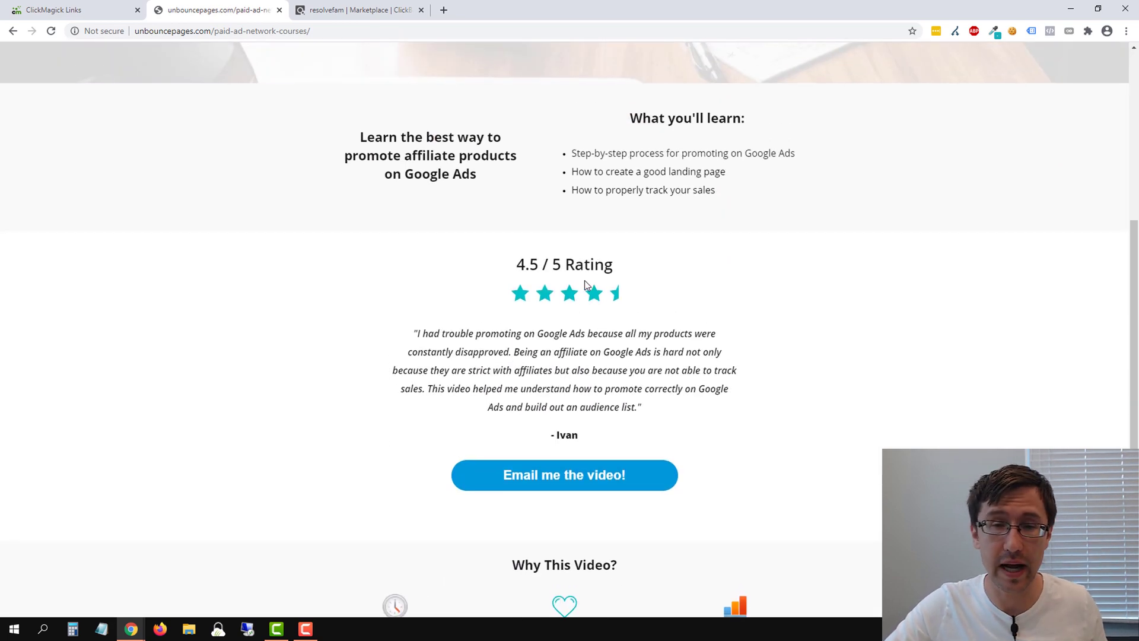
scroll(585, 280, "down", 2)
scroll(557, 346, "up", 7)
left_click(99, 7)
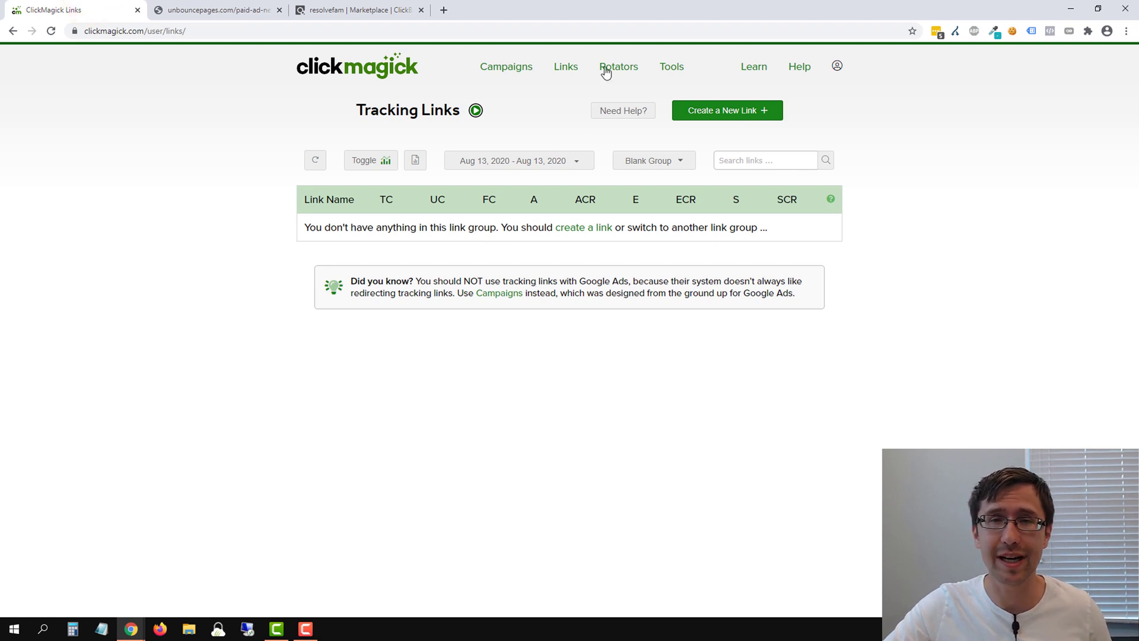
left_click(576, 70)
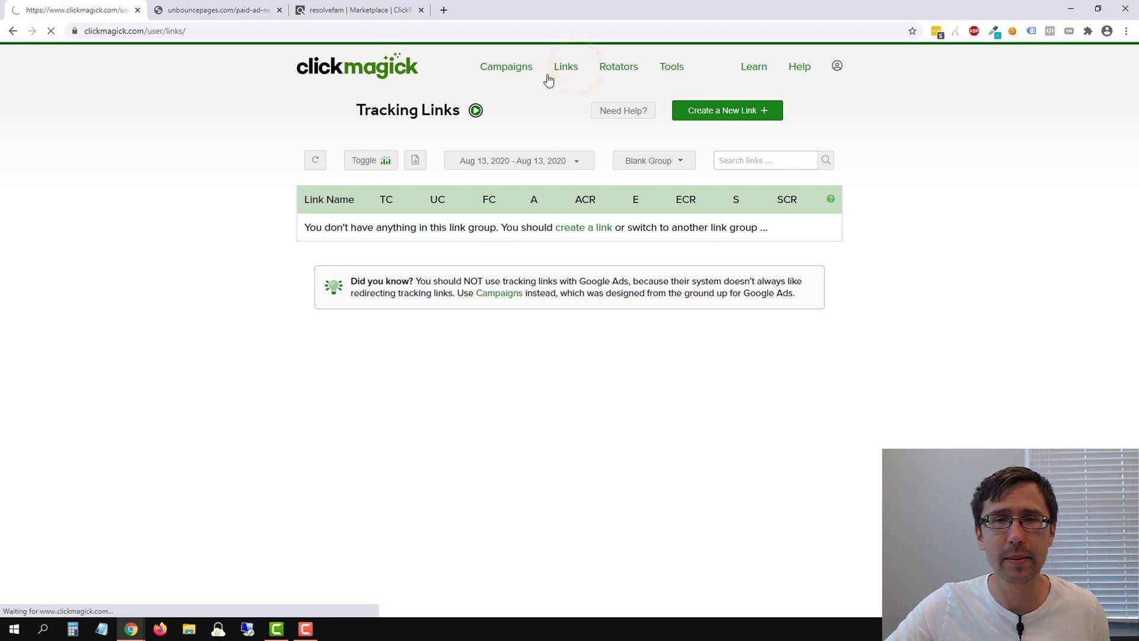
- Start a new blank tracking link, browsing the Link Group and Tools lists without changing anything
left_click(704, 120)
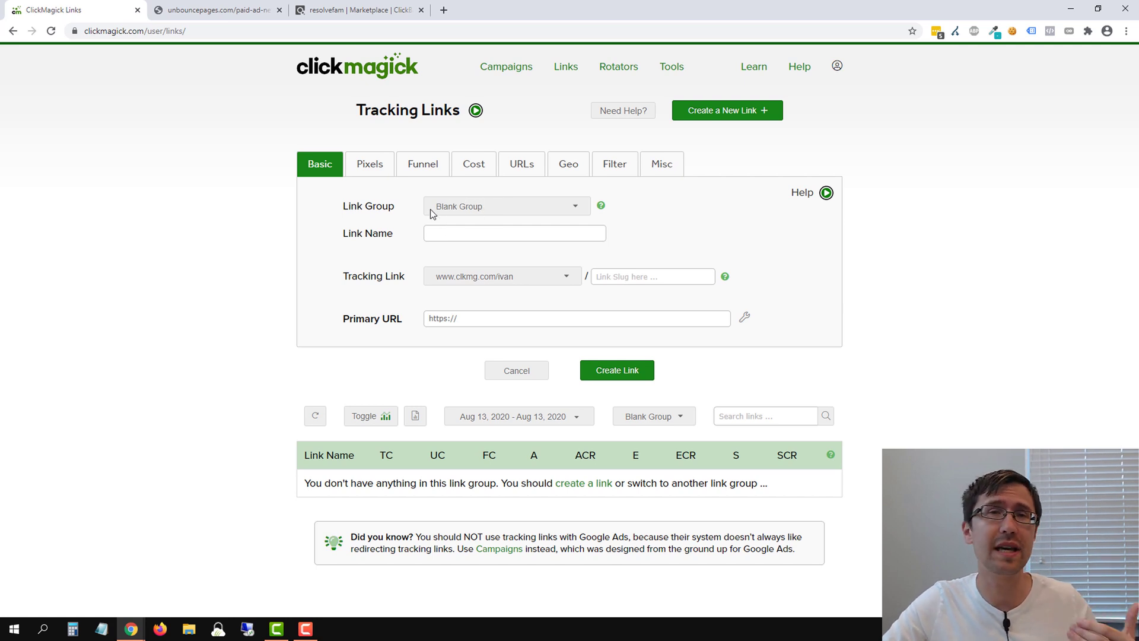
left_click(471, 205)
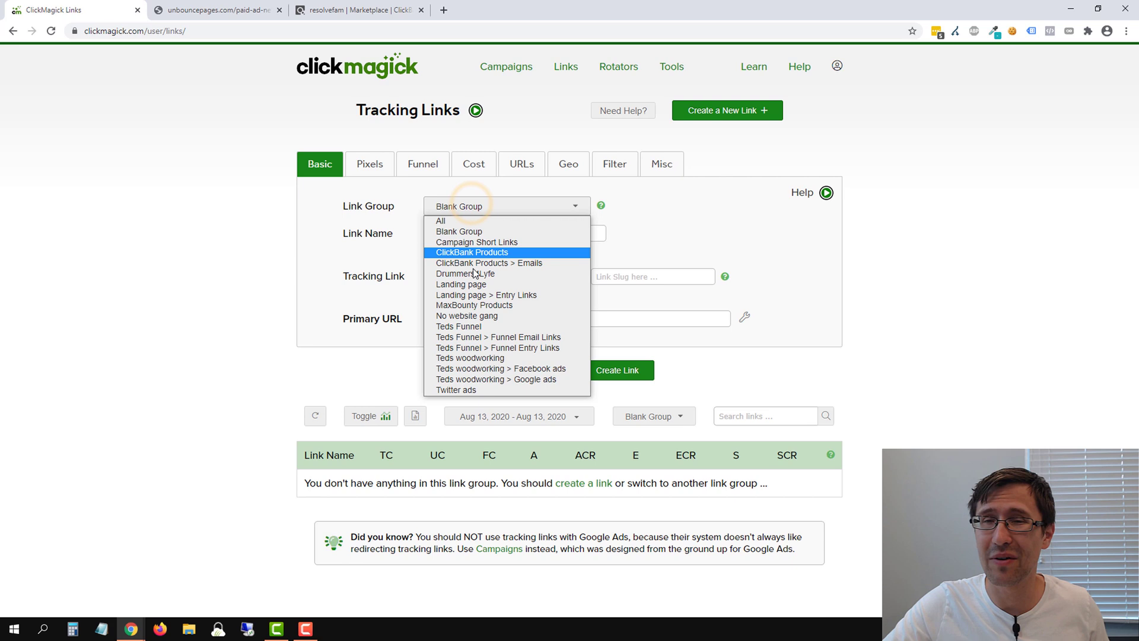
left_click(668, 206)
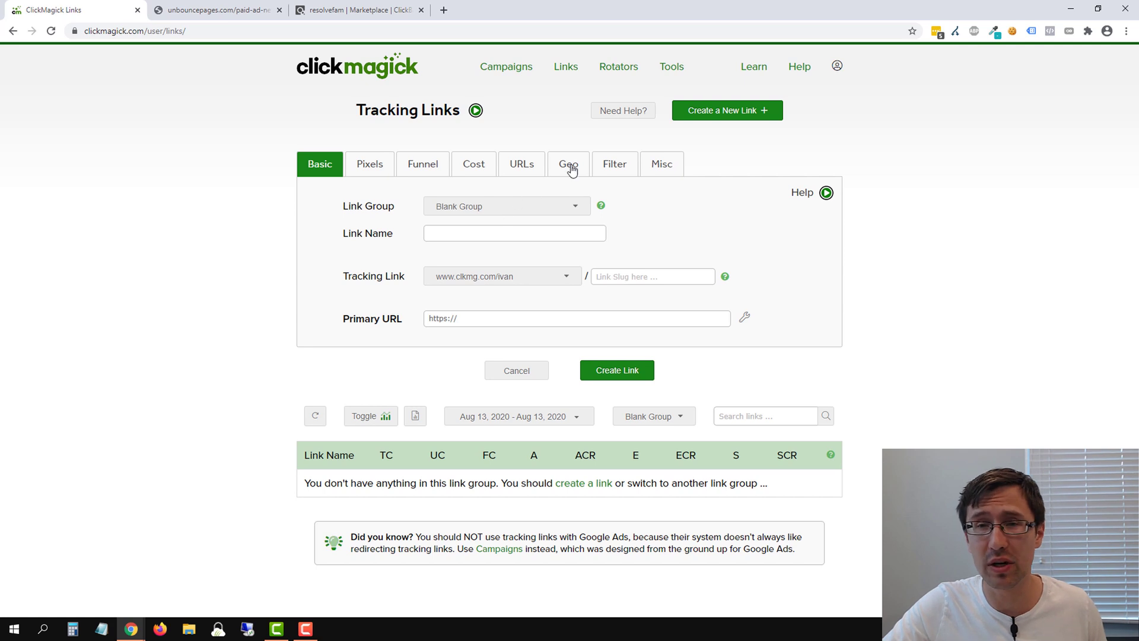
left_click(671, 66)
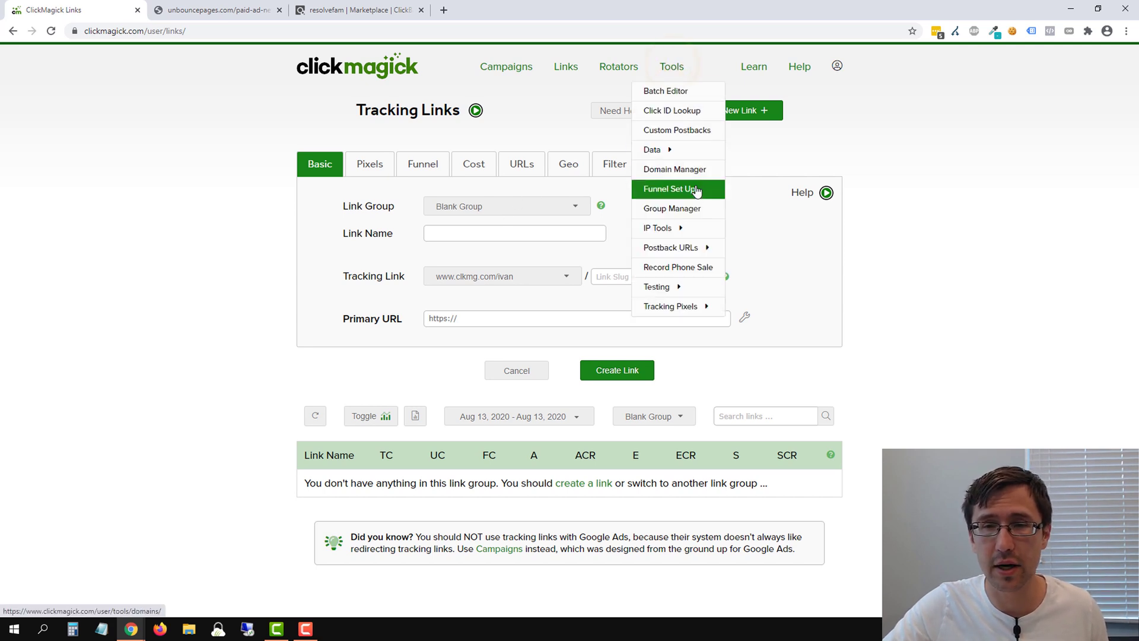
left_click(774, 247)
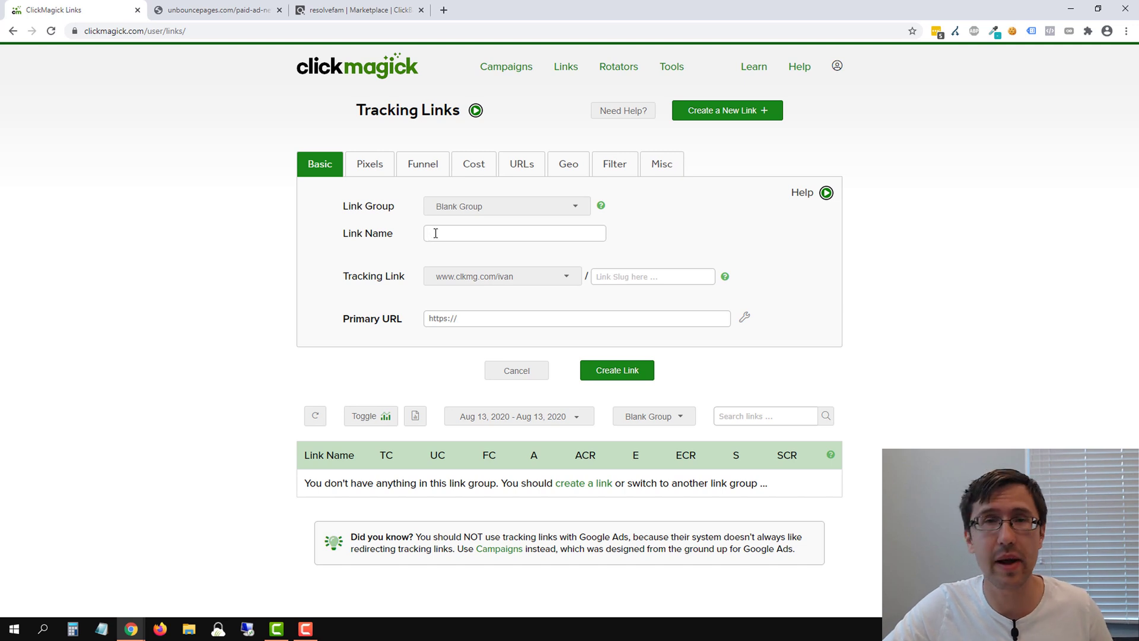
- Check the landing page again, then enter 'Affiliate on Google Ads' as the link name
left_click(227, 10)
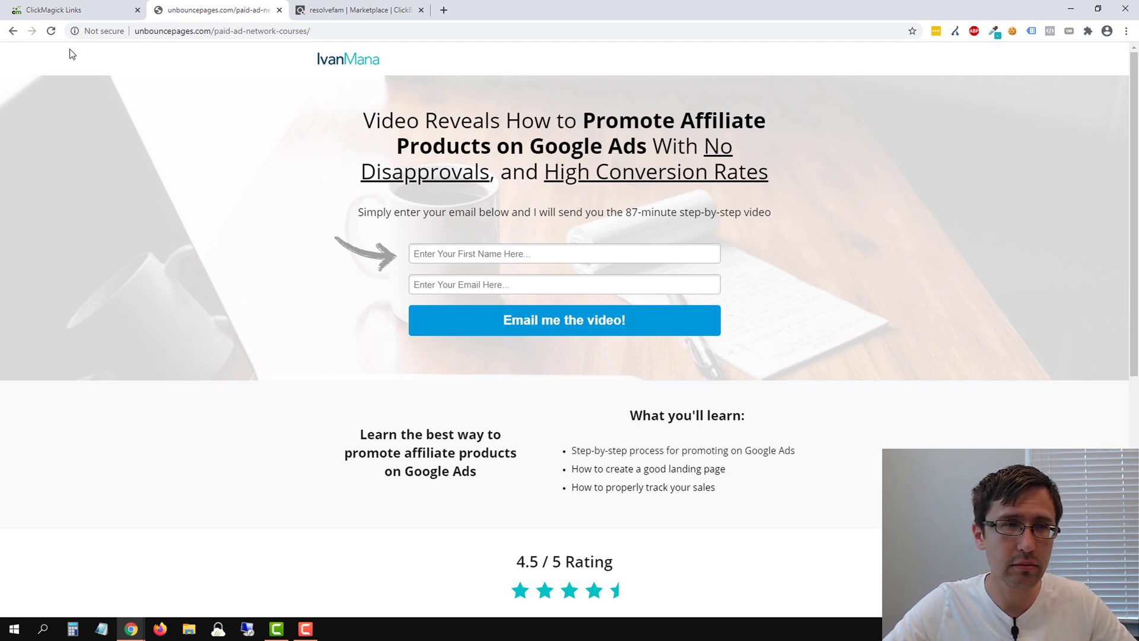
left_click(60, 14)
left_click(492, 238)
type("Af")
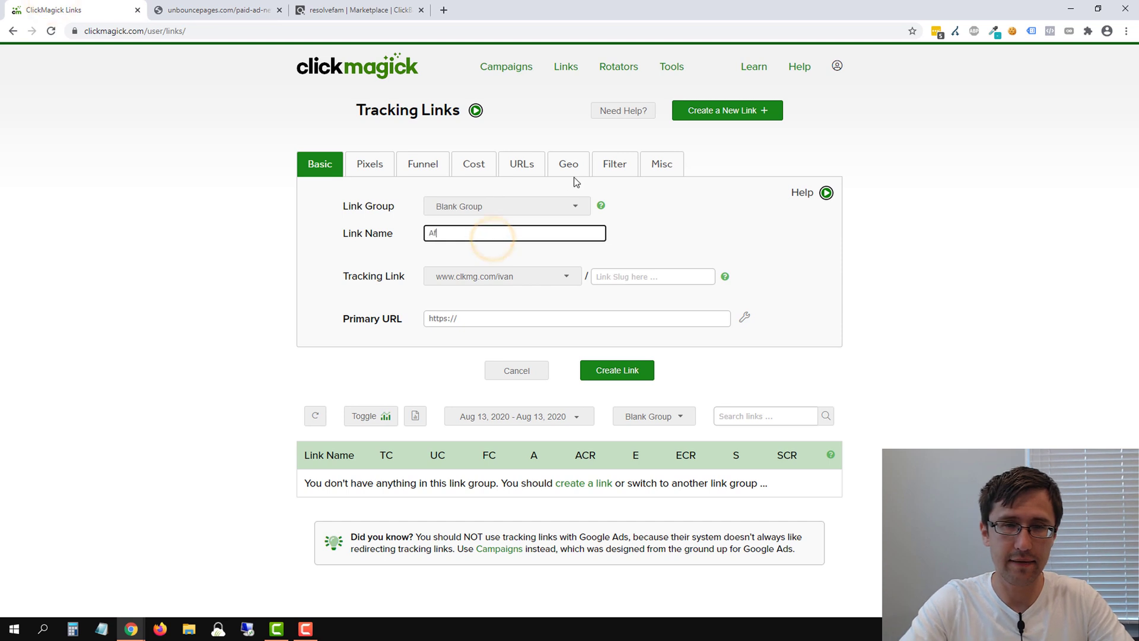
type("filiate on Google Ads")
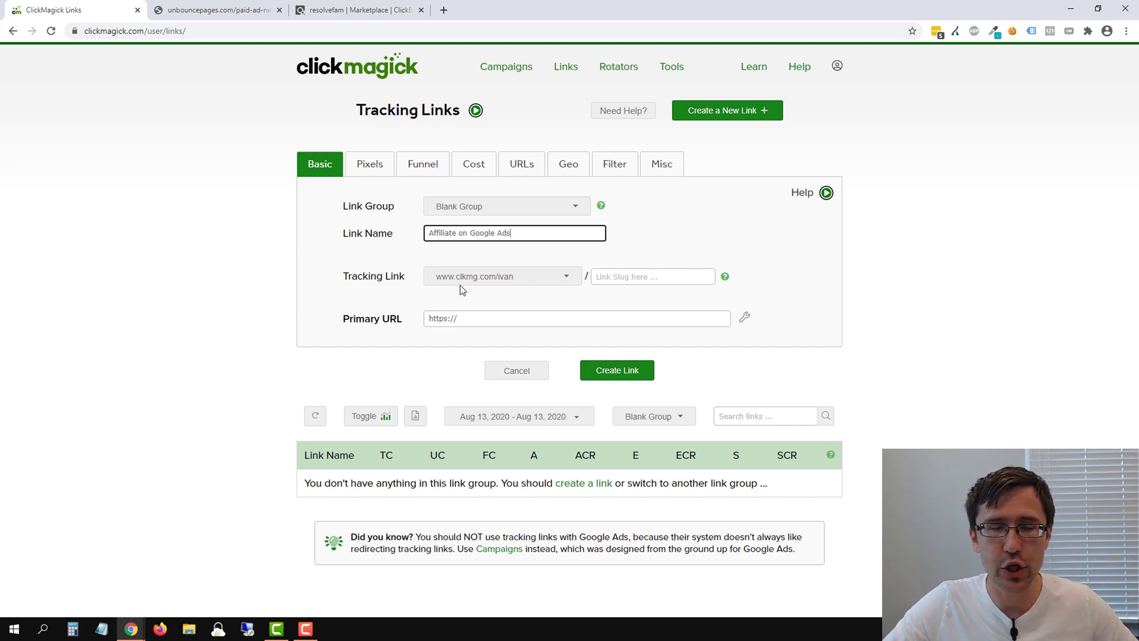
left_click(498, 276)
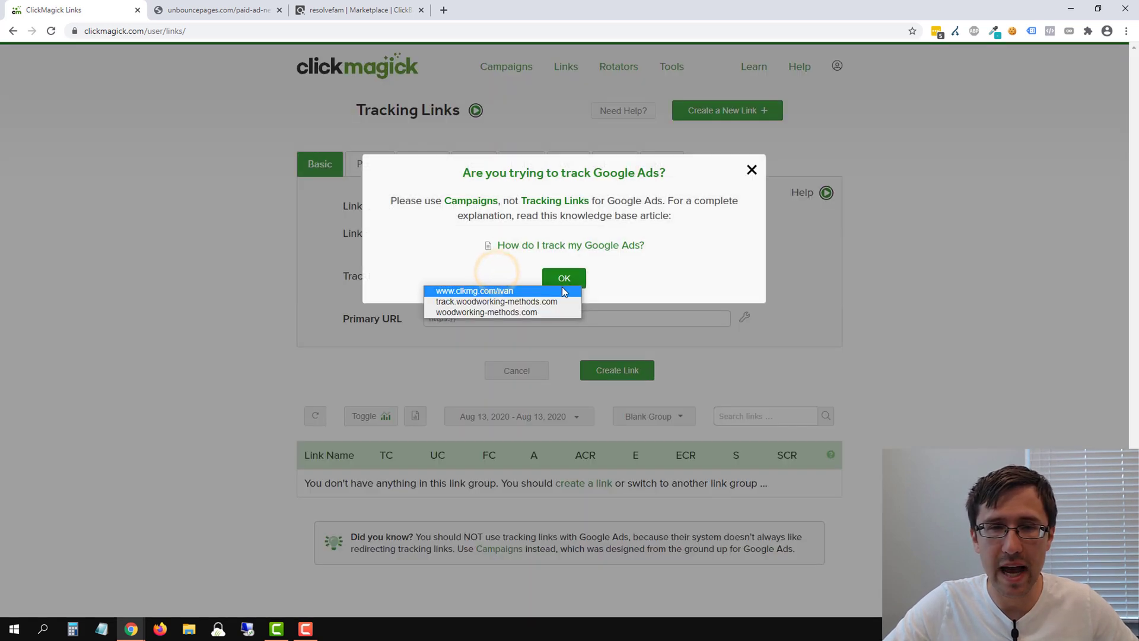
left_click(751, 170)
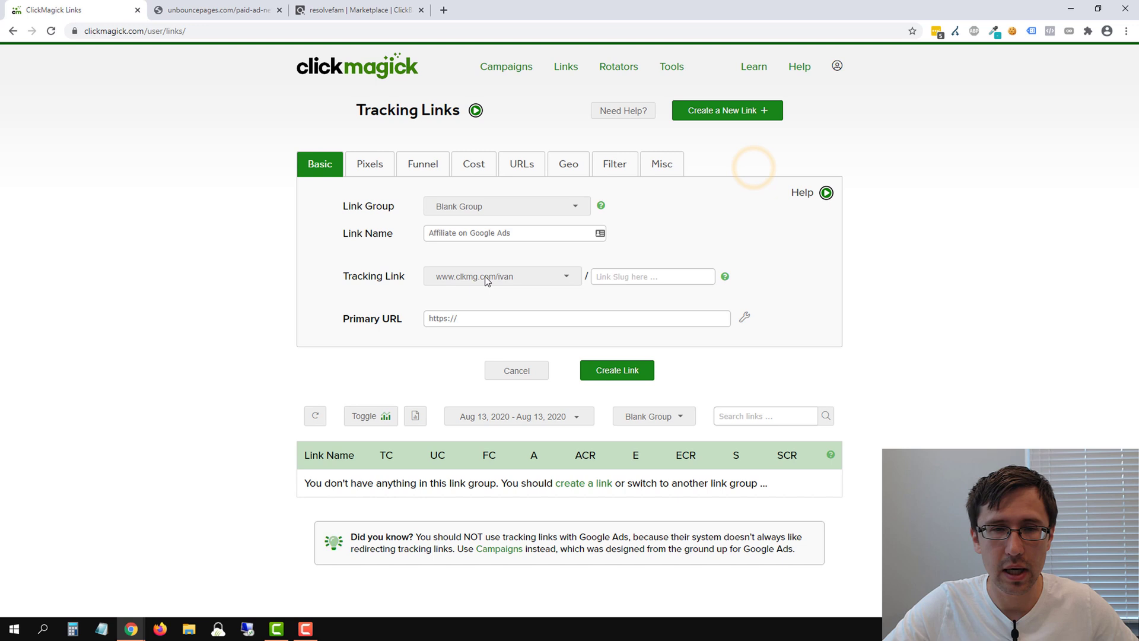
left_click(485, 276)
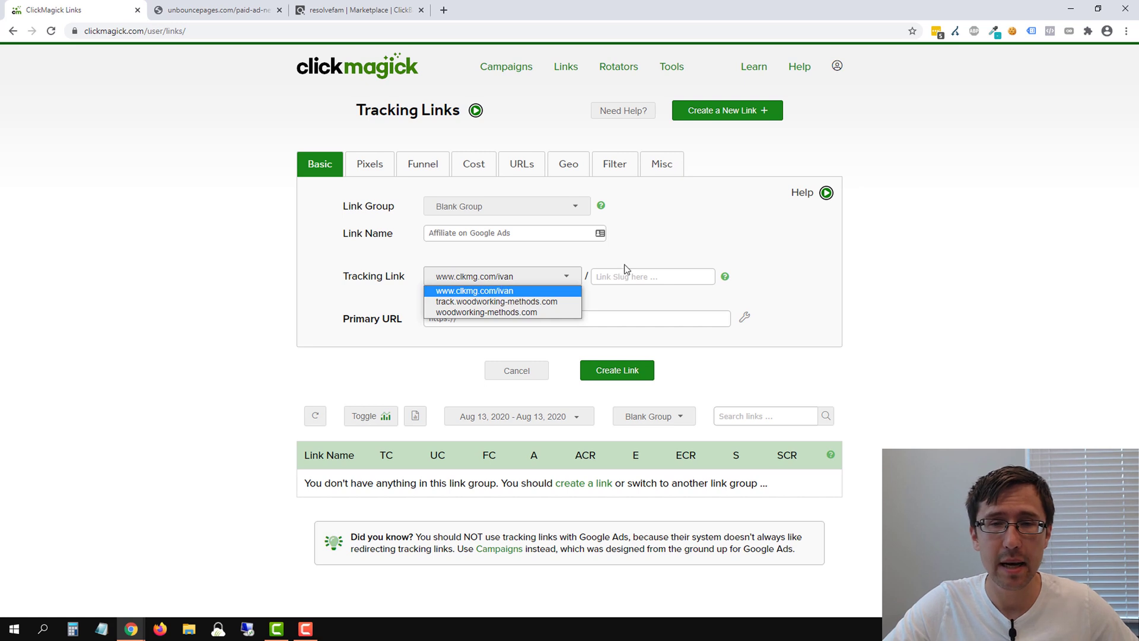
left_click(507, 290)
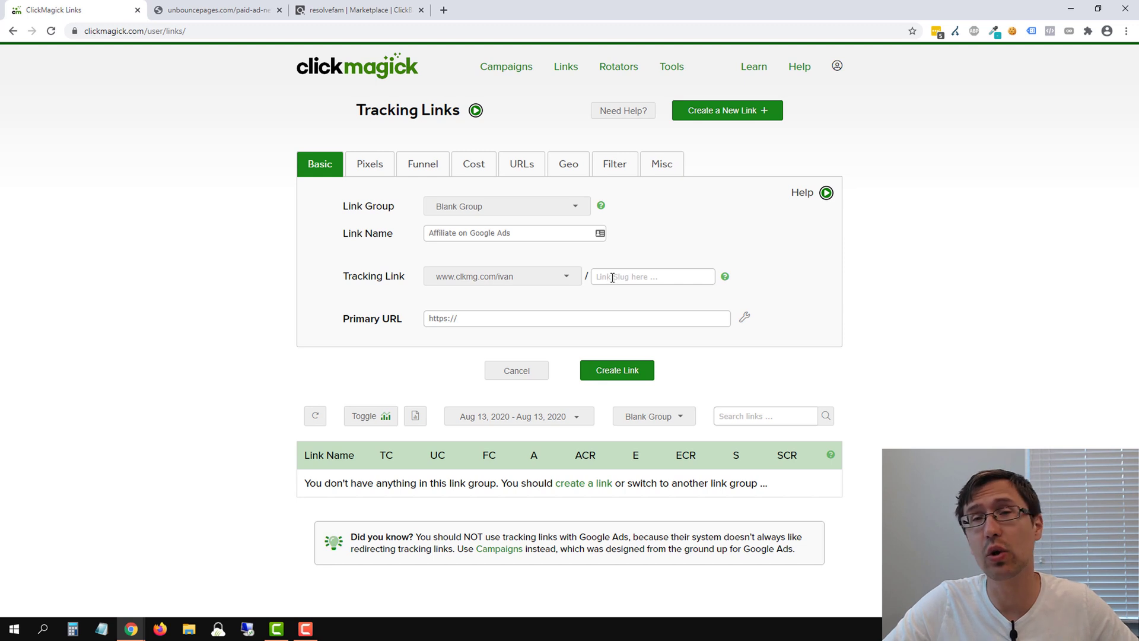
- Enter 'affgoogleads' as the new link's slug
left_click(612, 277)
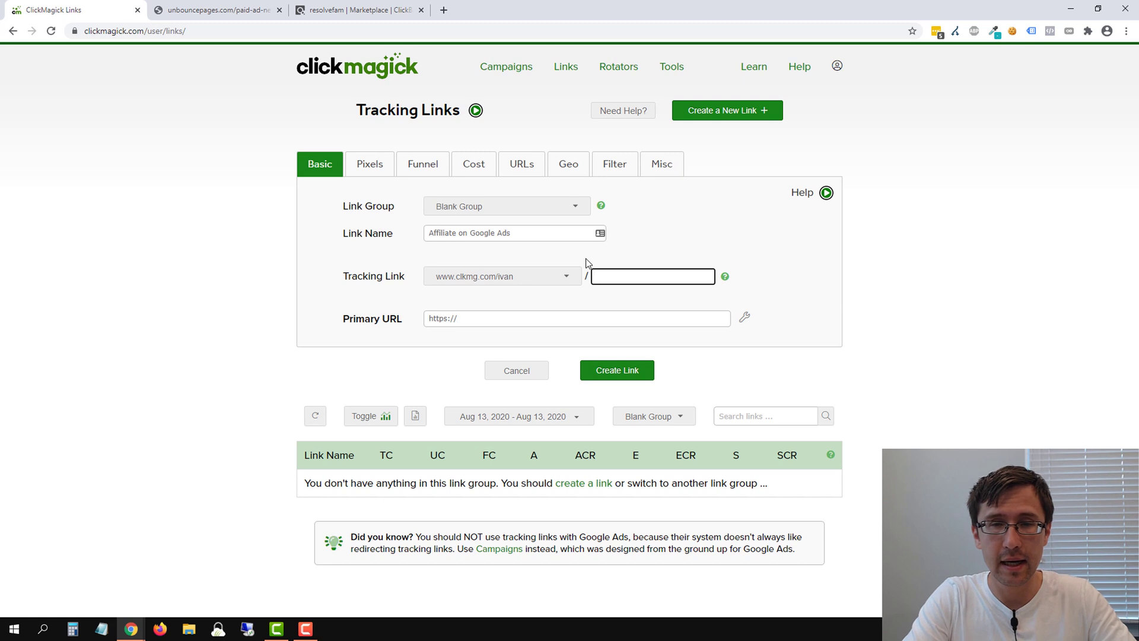
type("affgoogl")
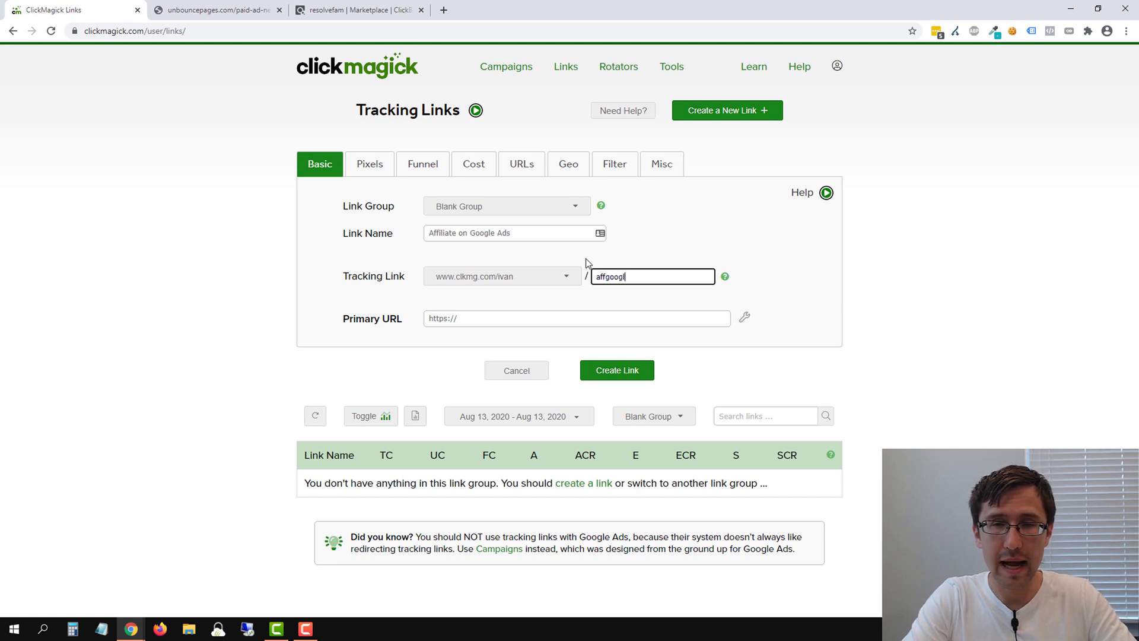
type("eads")
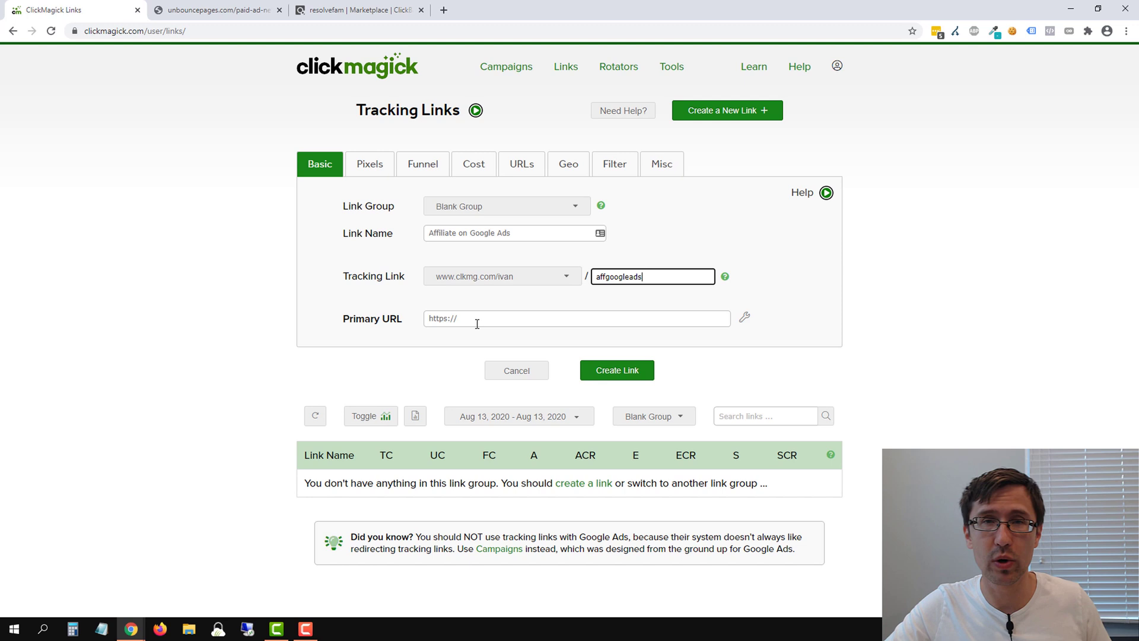
- Copy the unbouncepages landing page address and dismiss ClickMagick's Google Ads warning
left_click(252, 11)
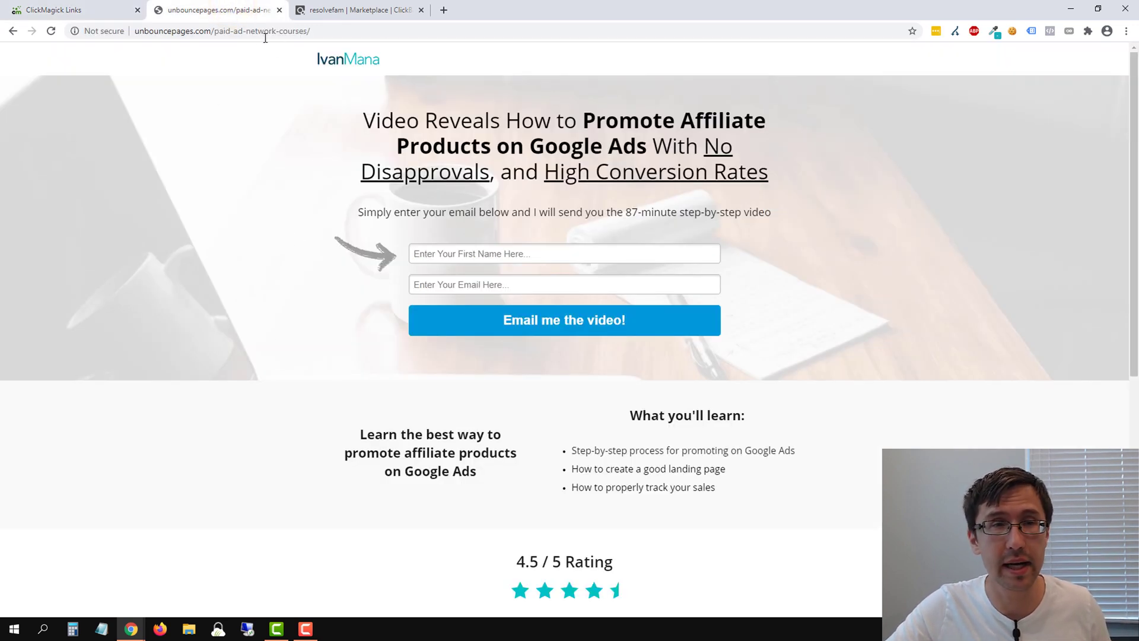
left_click(209, 31)
right_click(209, 31)
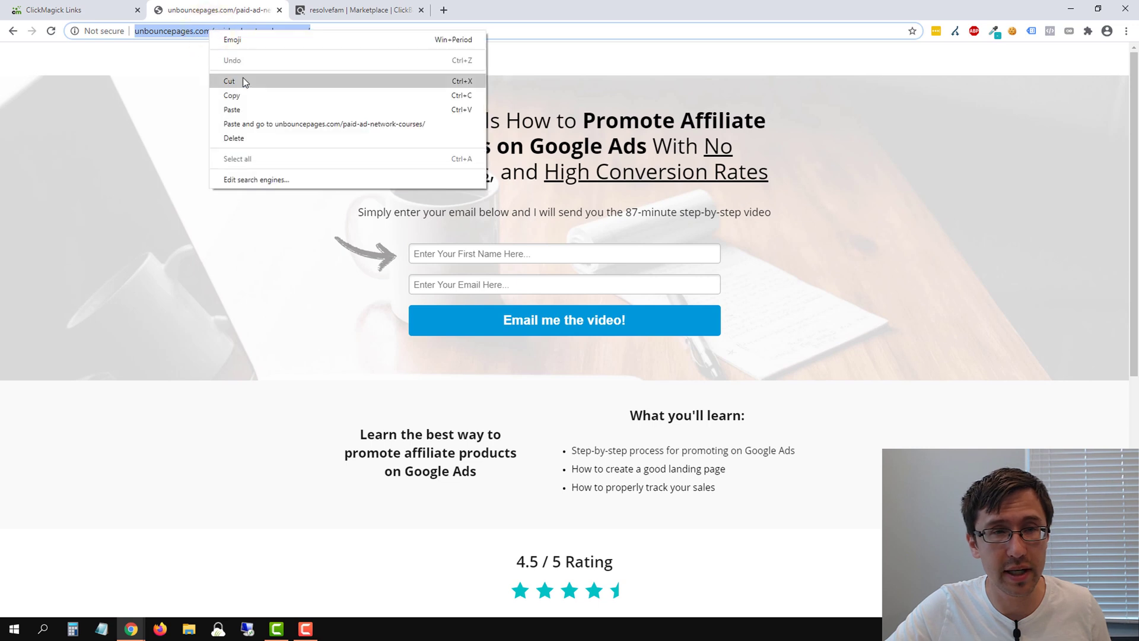
left_click(233, 94)
left_click(65, 7)
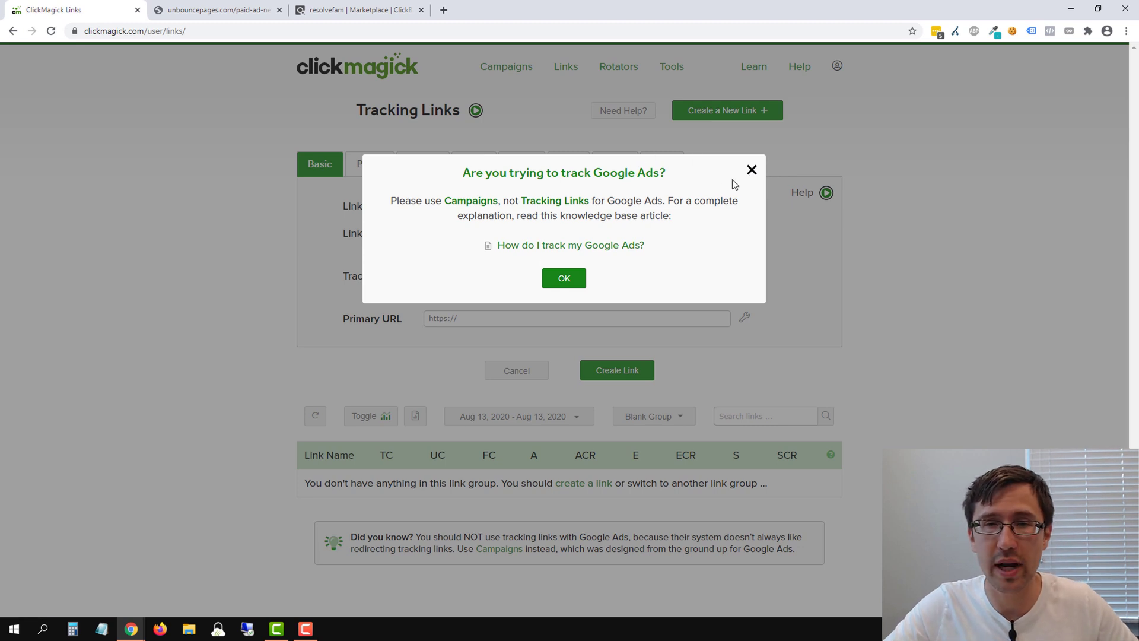
left_click(751, 172)
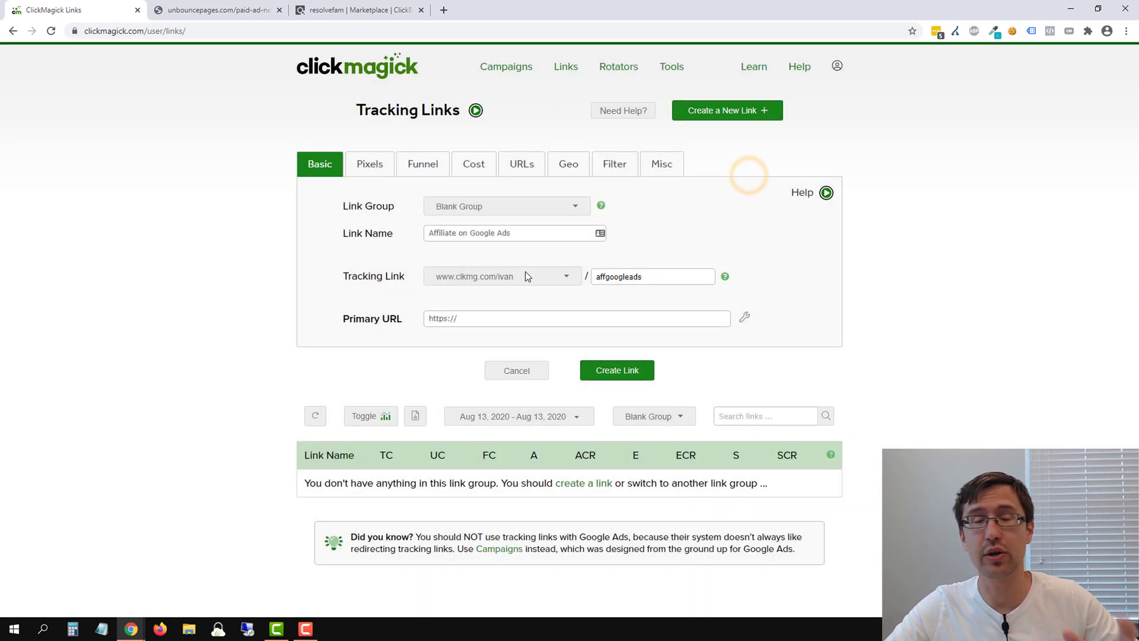
left_click(471, 321)
key("BackSpace")
right_click(453, 319)
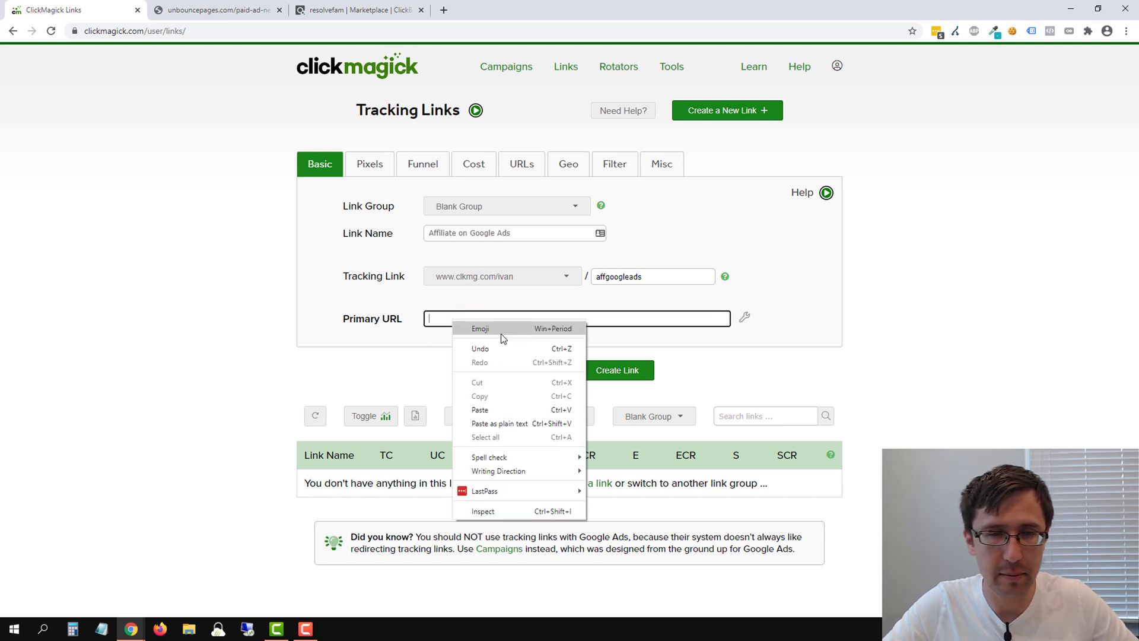
left_click(496, 406)
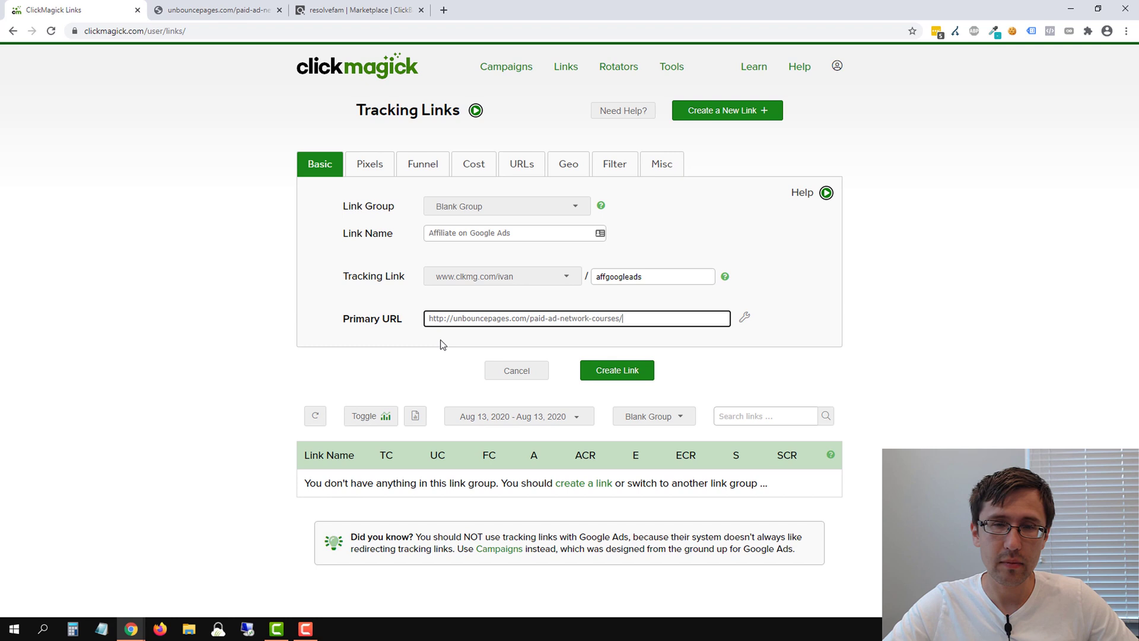
left_click(583, 375)
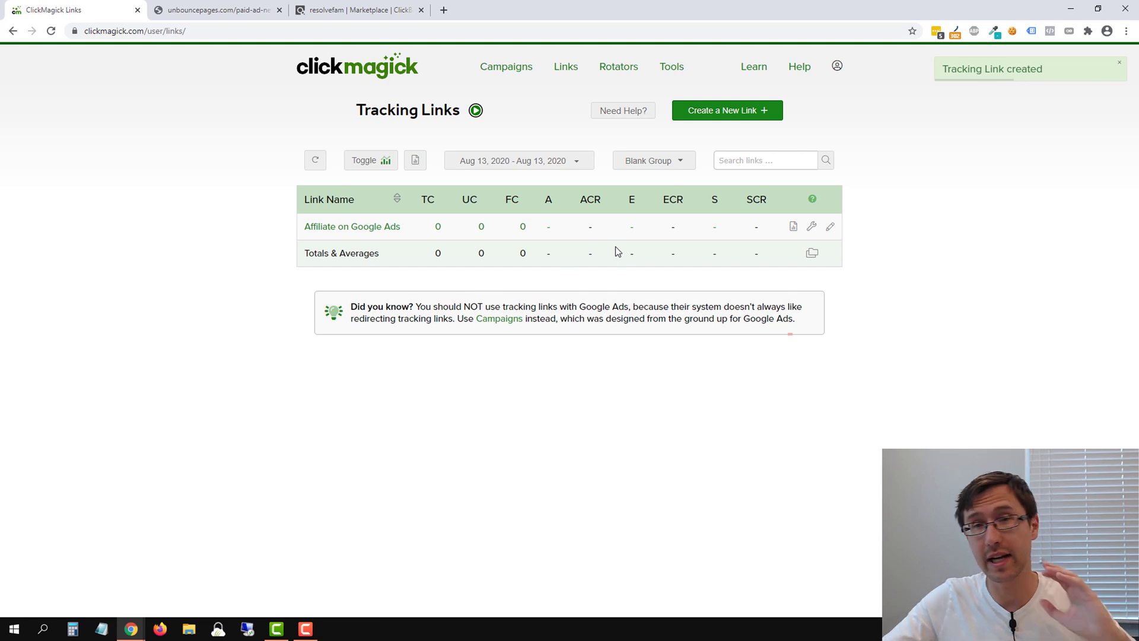
- Copy the Affiliate on Google Ads tracking link and load it in a new tab to test the redirect
left_click(362, 229)
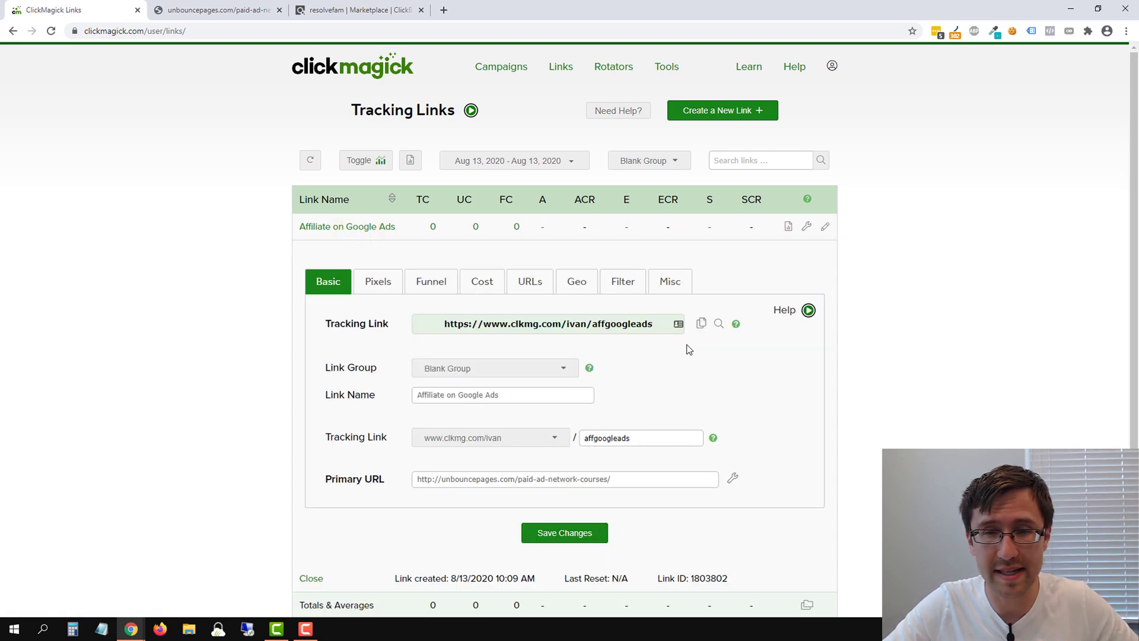
left_click(701, 326)
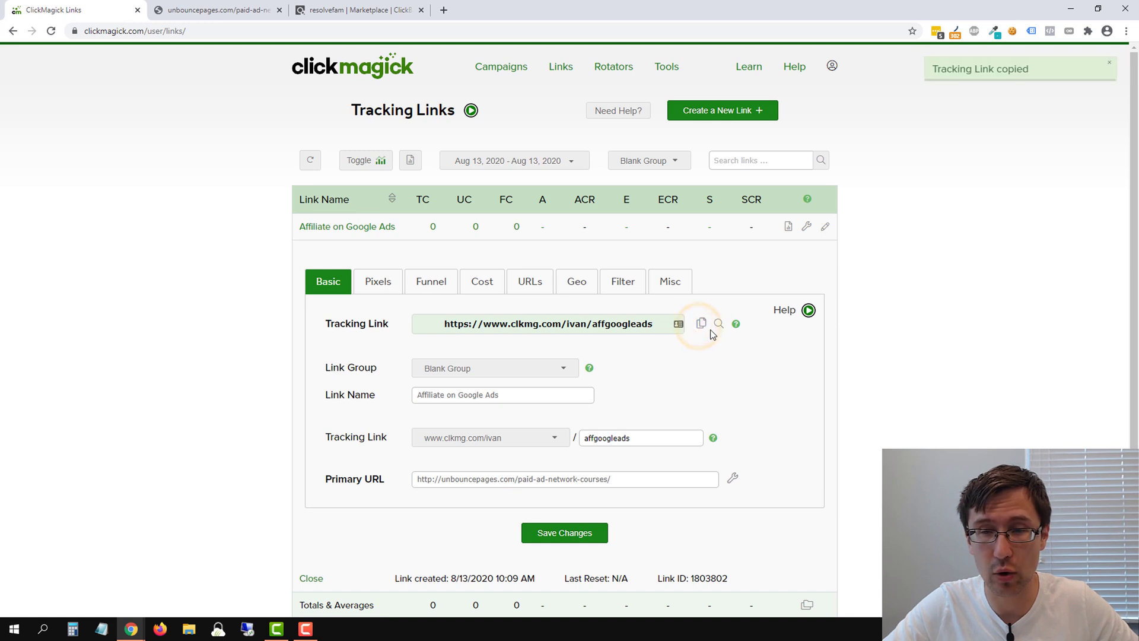
left_click(444, 10)
key("ctrl+v")
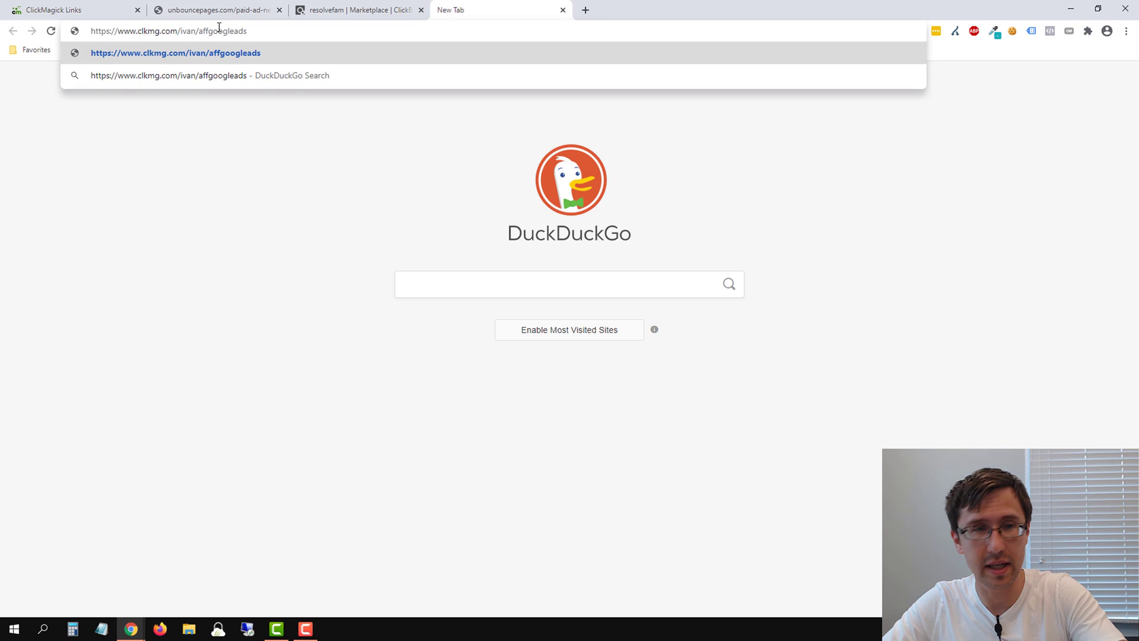
key("Return")
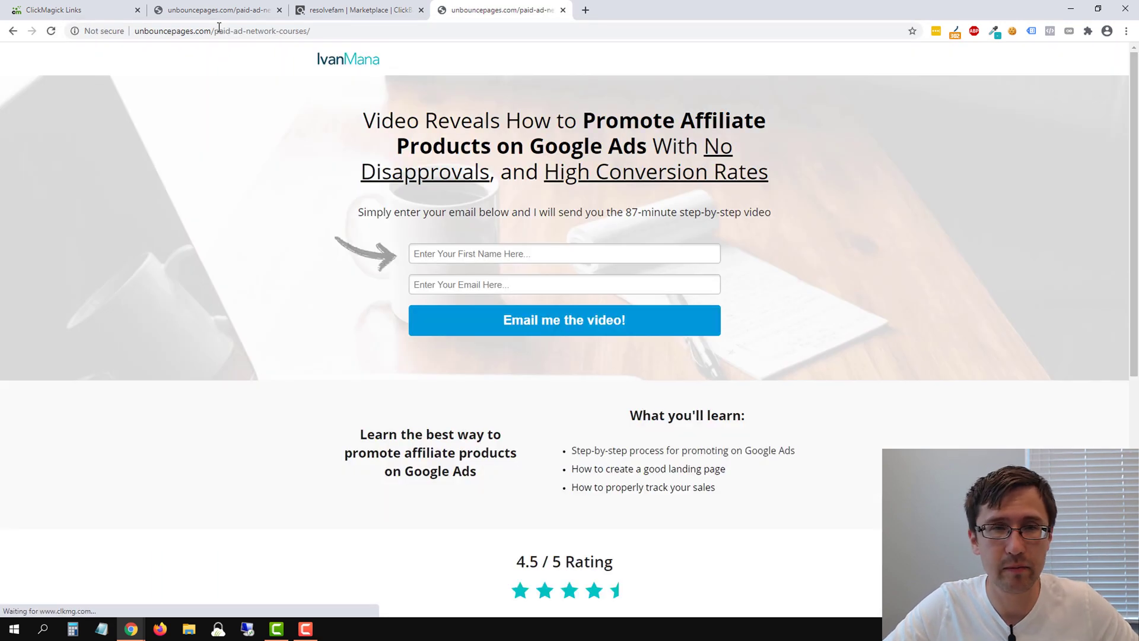
left_click(83, 9)
- Refresh the stats to show 1 click, expand the link, and view the original landing page tab
left_click(306, 159)
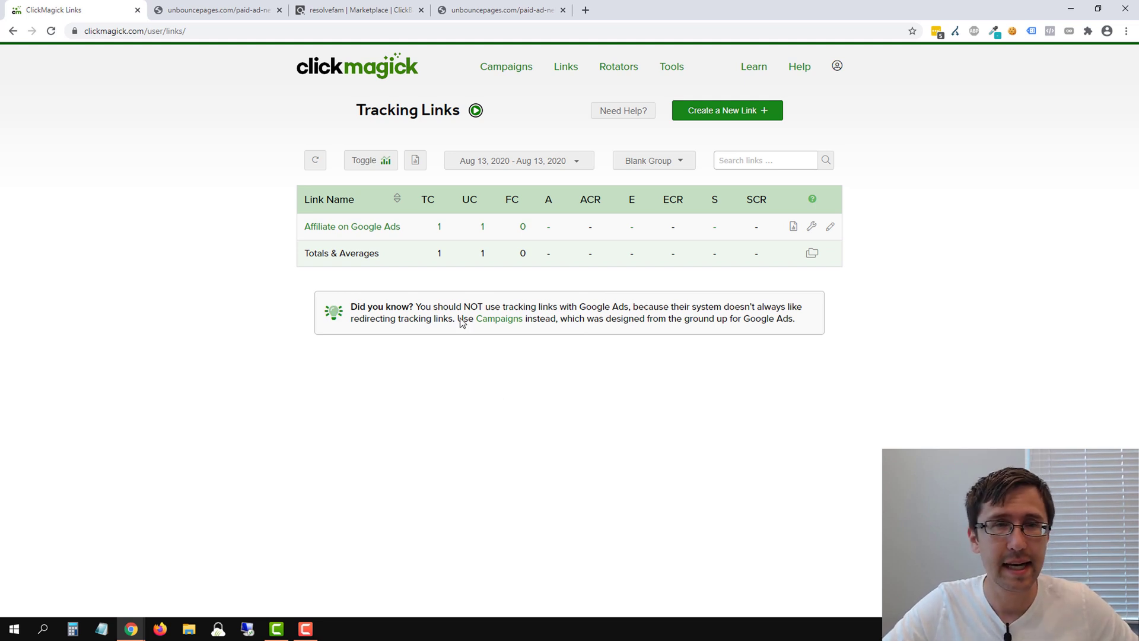
left_click(376, 229)
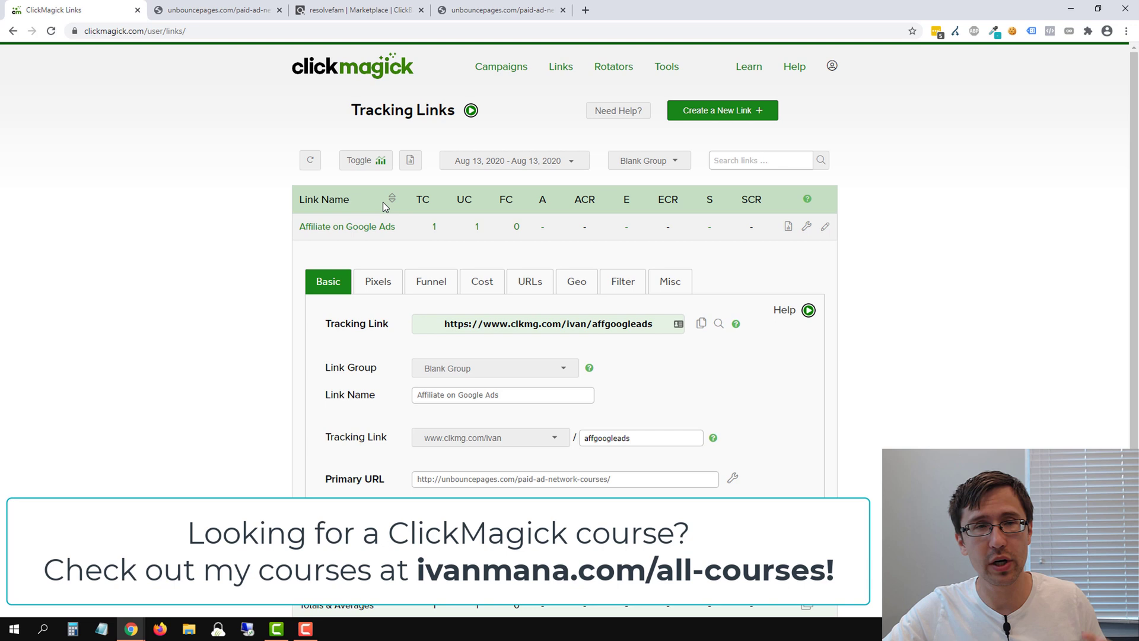
left_click(249, 9)
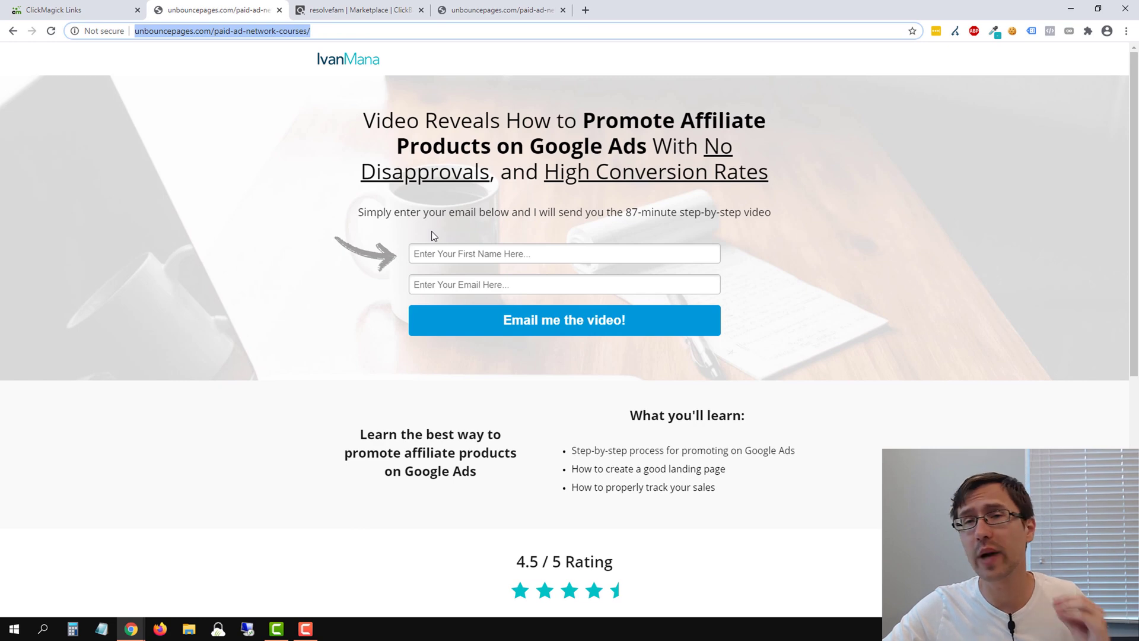
- Generate and copy a HopShield HopLink for the ProVen offer from ClickBank Marketplace
left_click(364, 3)
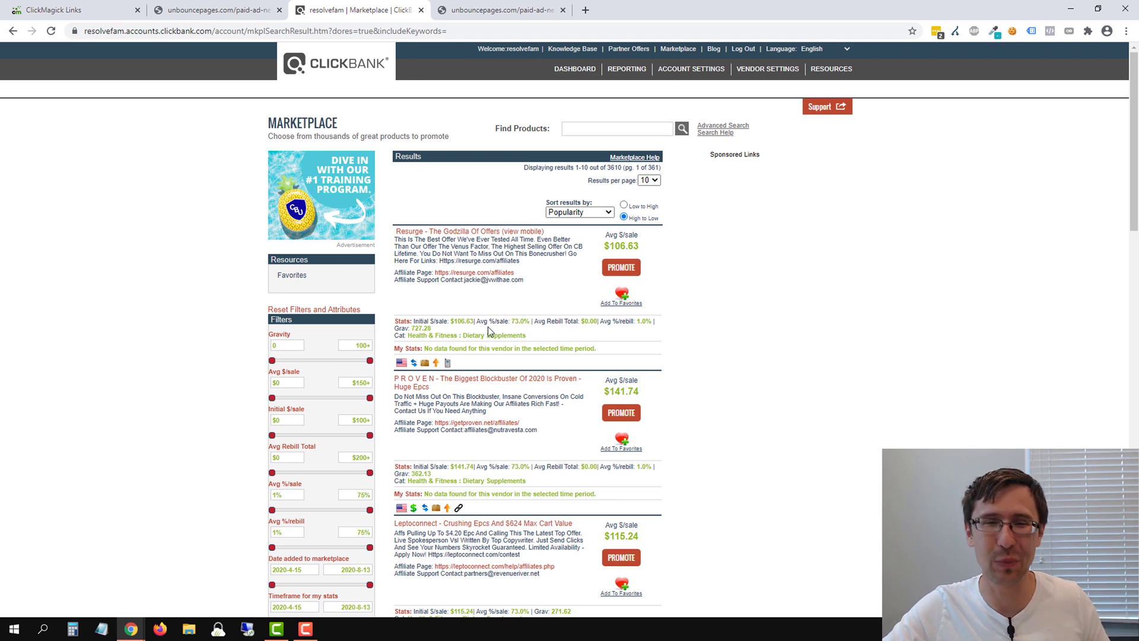
left_click(621, 413)
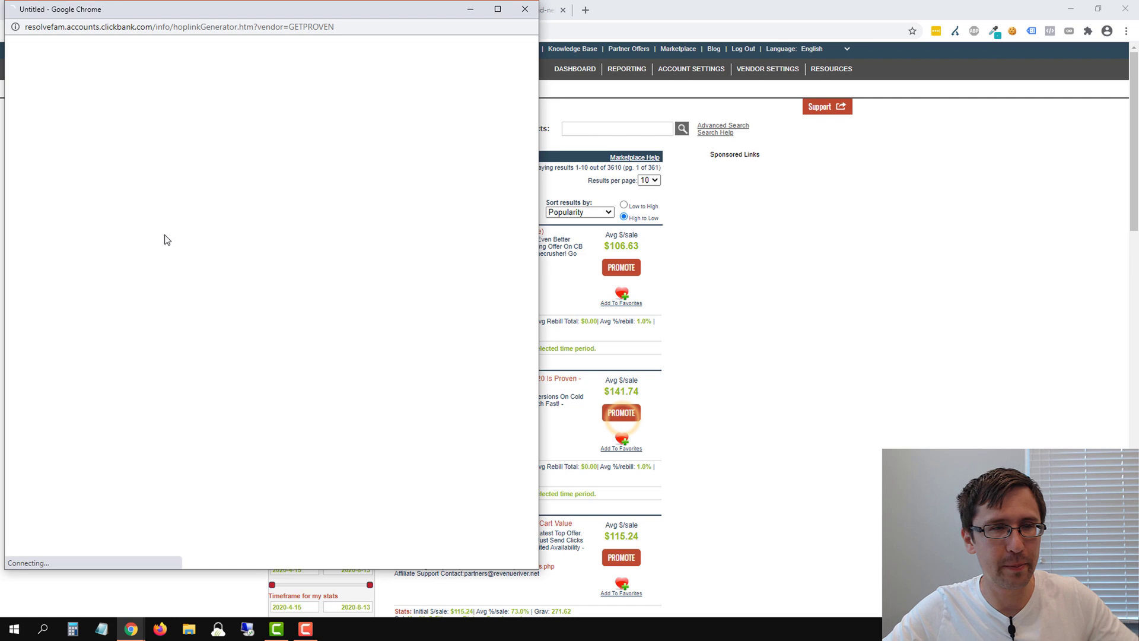
left_click(251, 166)
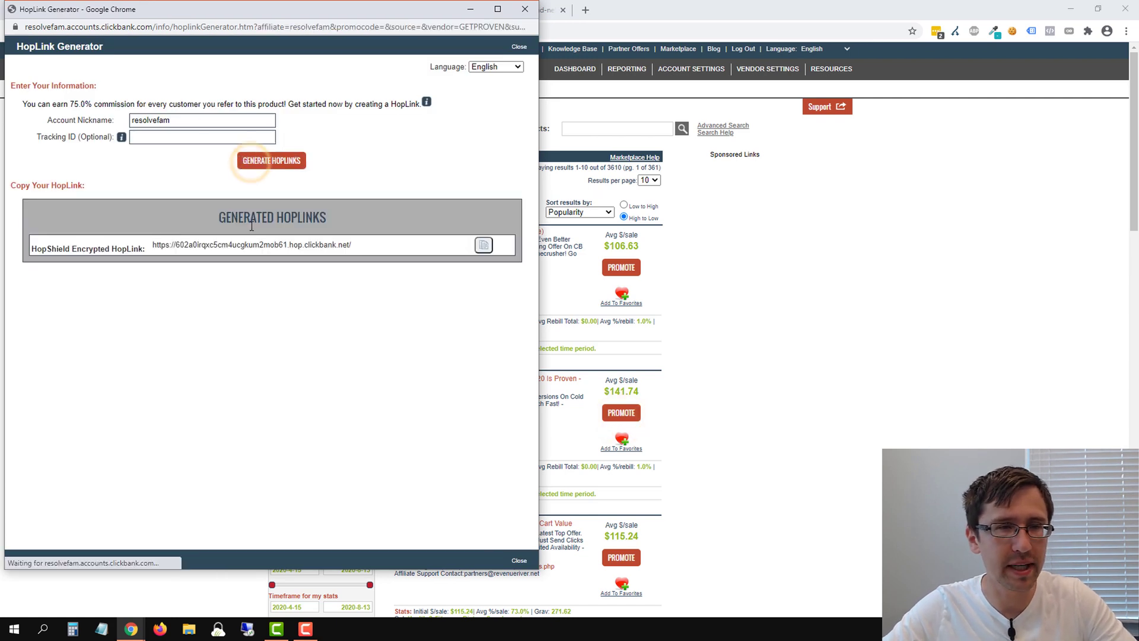
triple_click(229, 246)
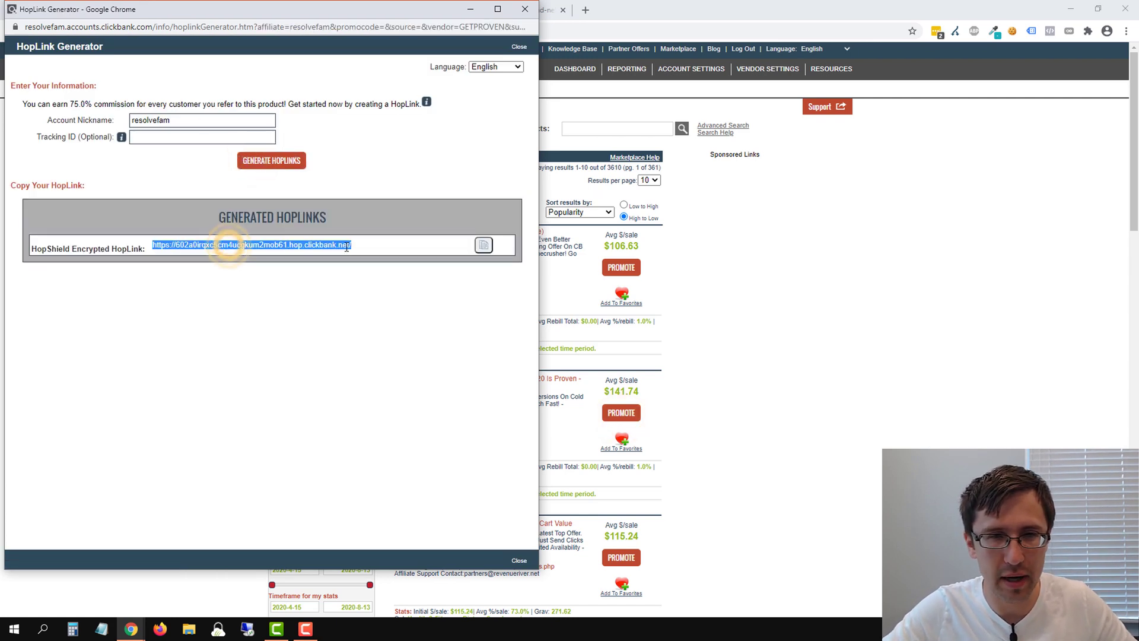
left_click(483, 245)
left_click(776, 267)
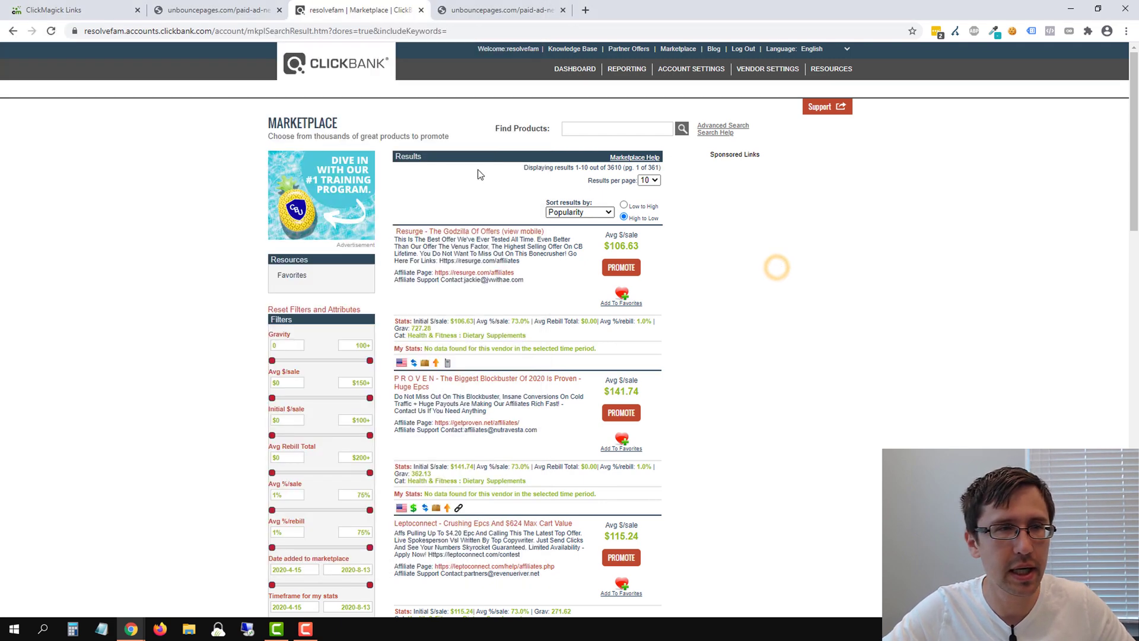
- Back in ClickMagick, reopen the Affiliate on Google Ads link's settings
left_click(54, 10)
scroll(452, 429, "down", 1)
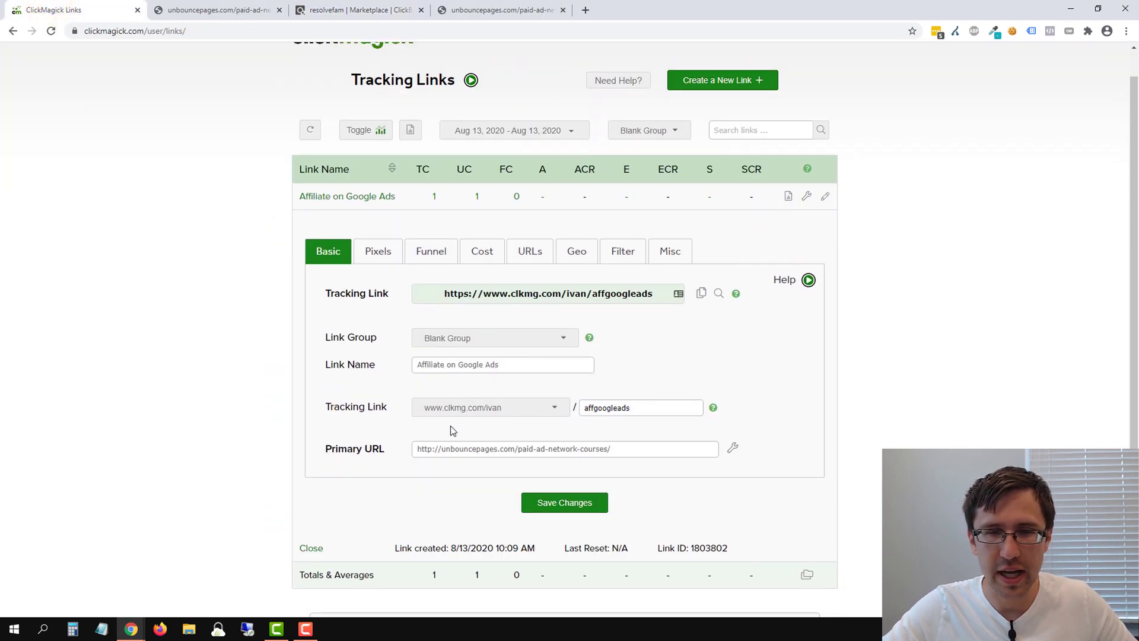
scroll(452, 429, "down", 1)
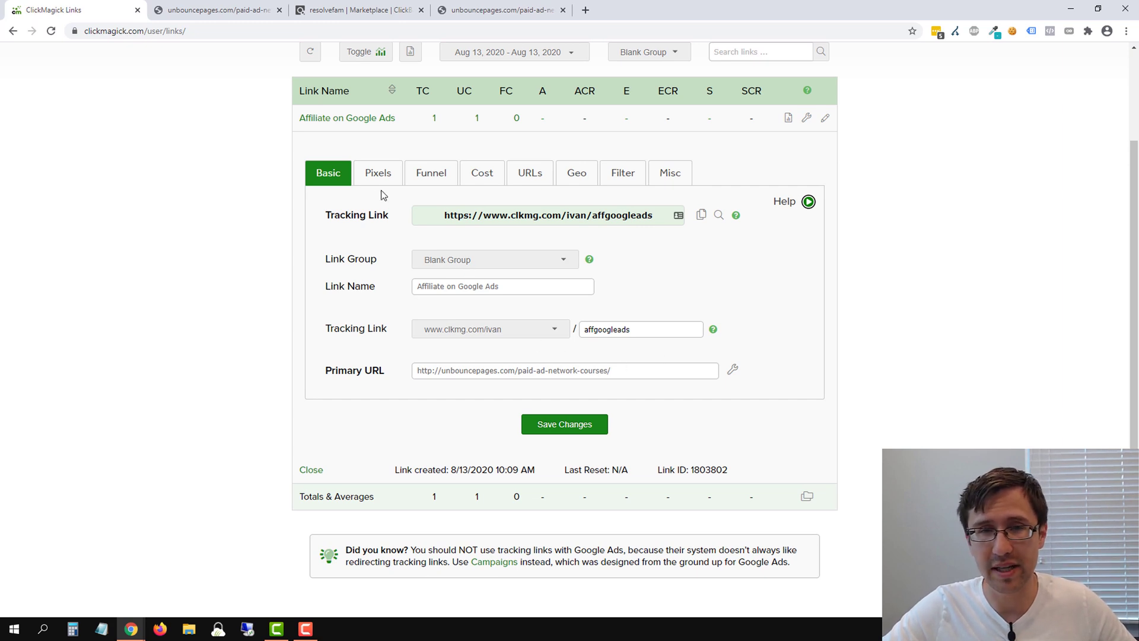
left_click(341, 118)
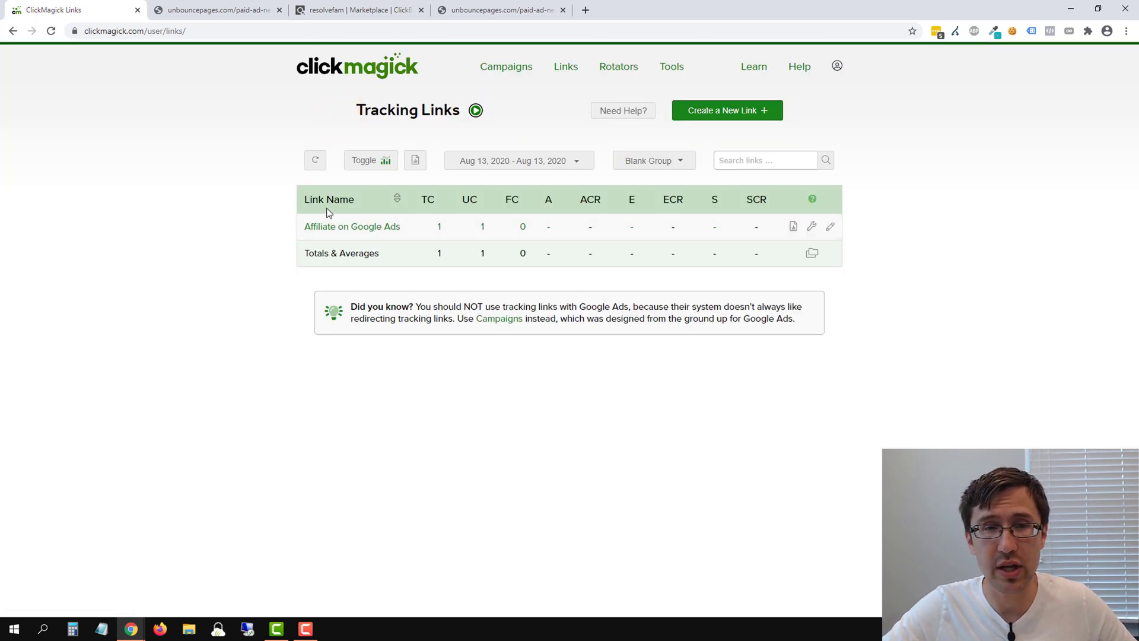
left_click(348, 226)
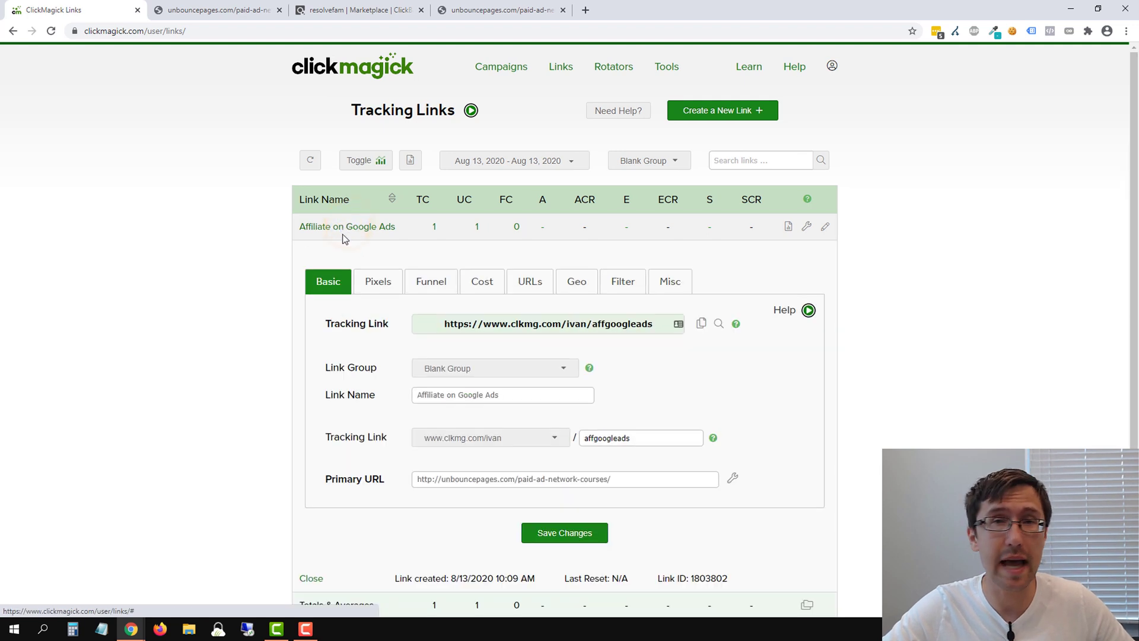
scroll(537, 356, "down", 2)
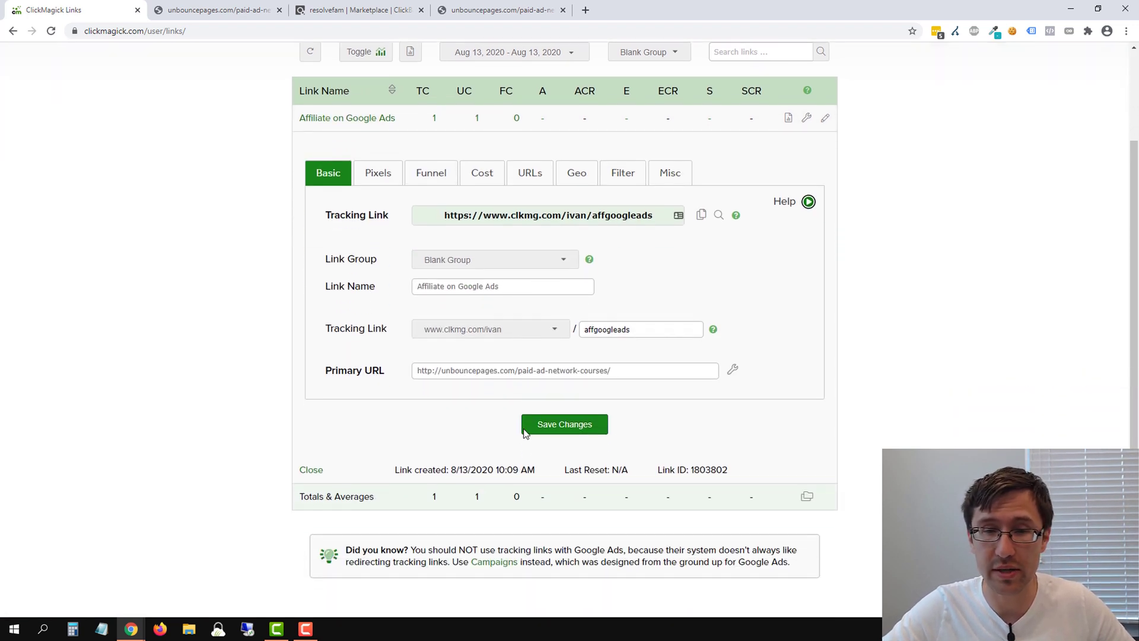
- Replace the Primary URL with the pasted ClickBank hoplink and save the changes
triple_click(483, 370)
key("BackSpace")
right_click(483, 369)
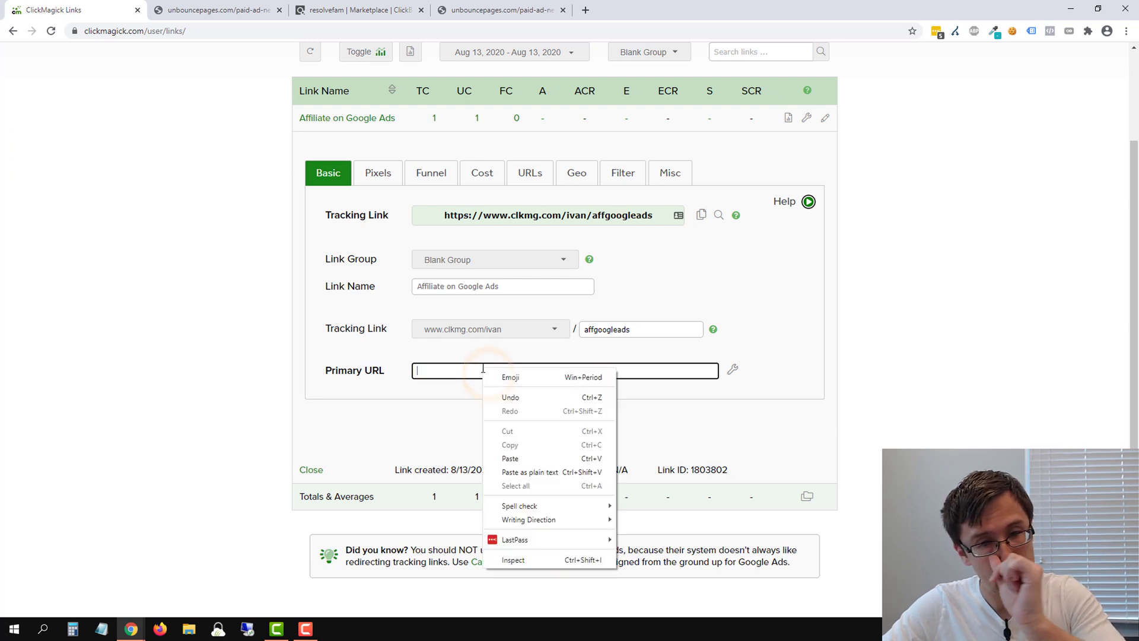
left_click(521, 459)
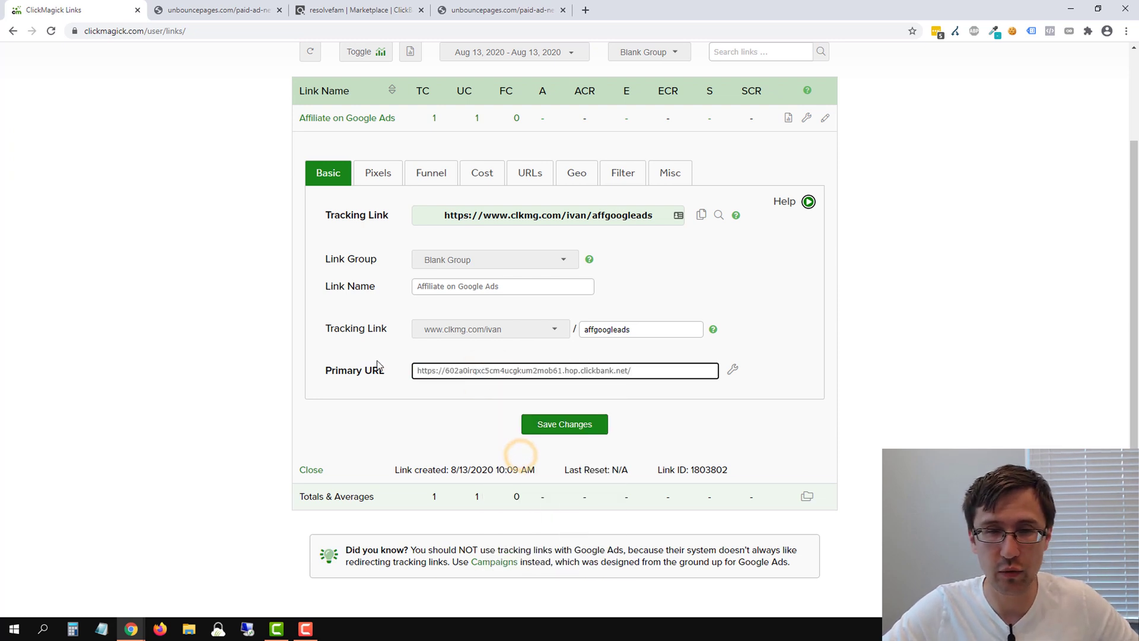
left_click(564, 423)
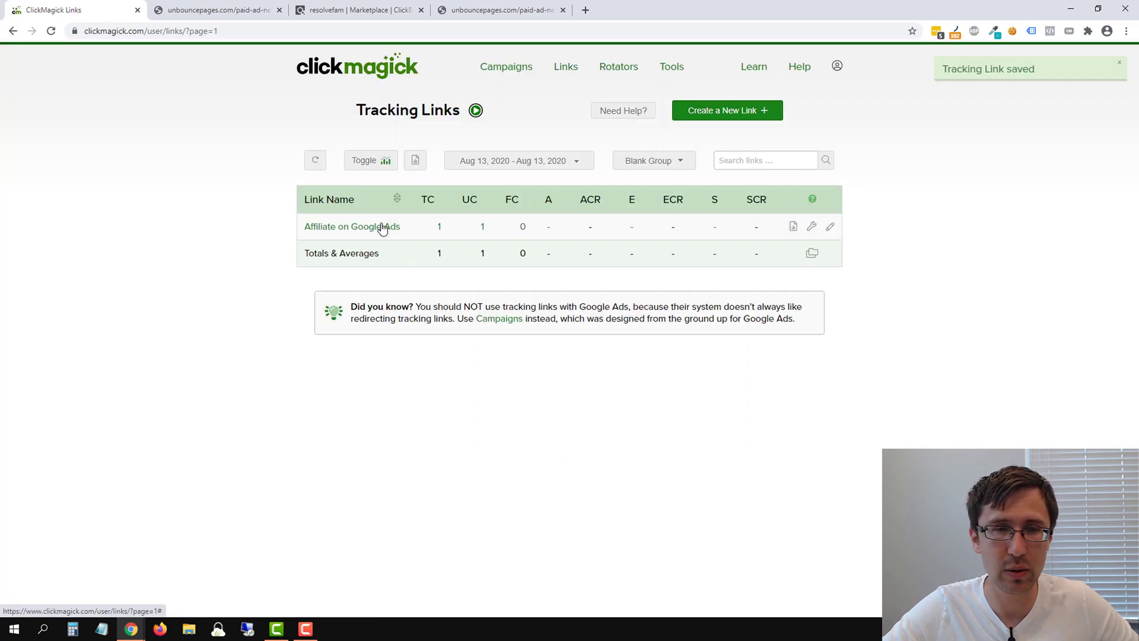
- Preview the updated link reaching the ProVen sales page, then close it and return to ClickMagick
left_click(382, 226)
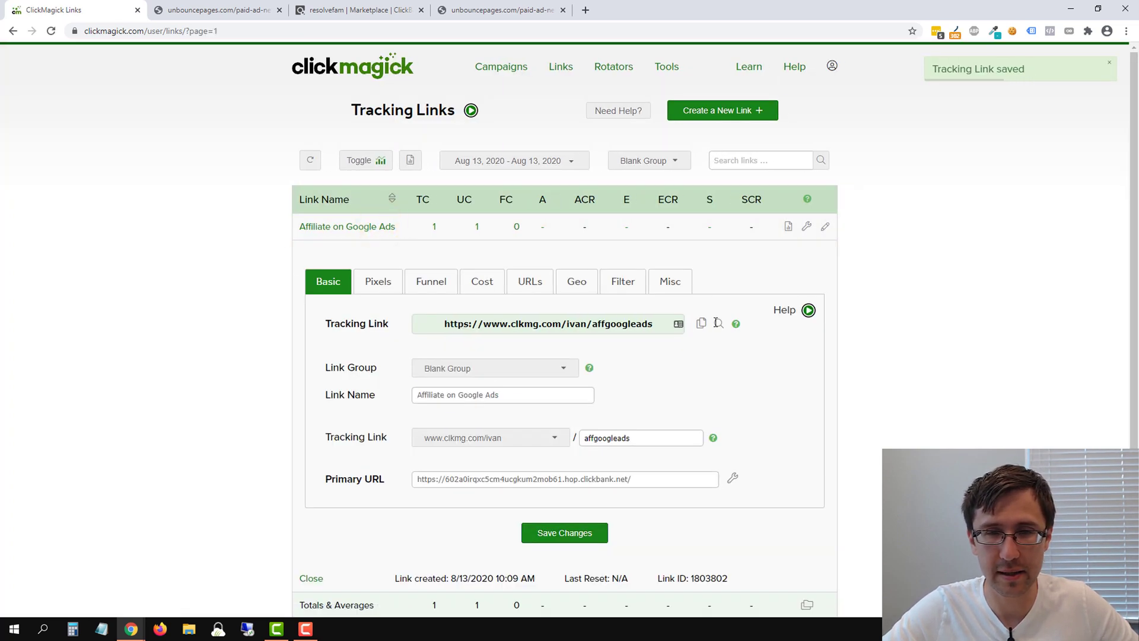
left_click(717, 324)
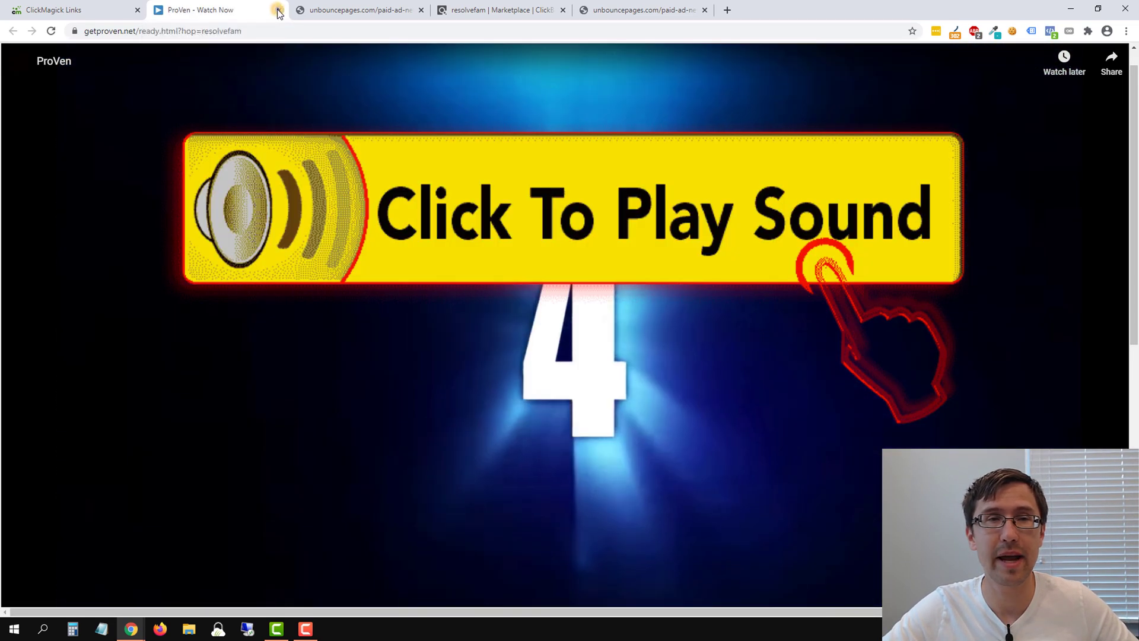
left_click(277, 13)
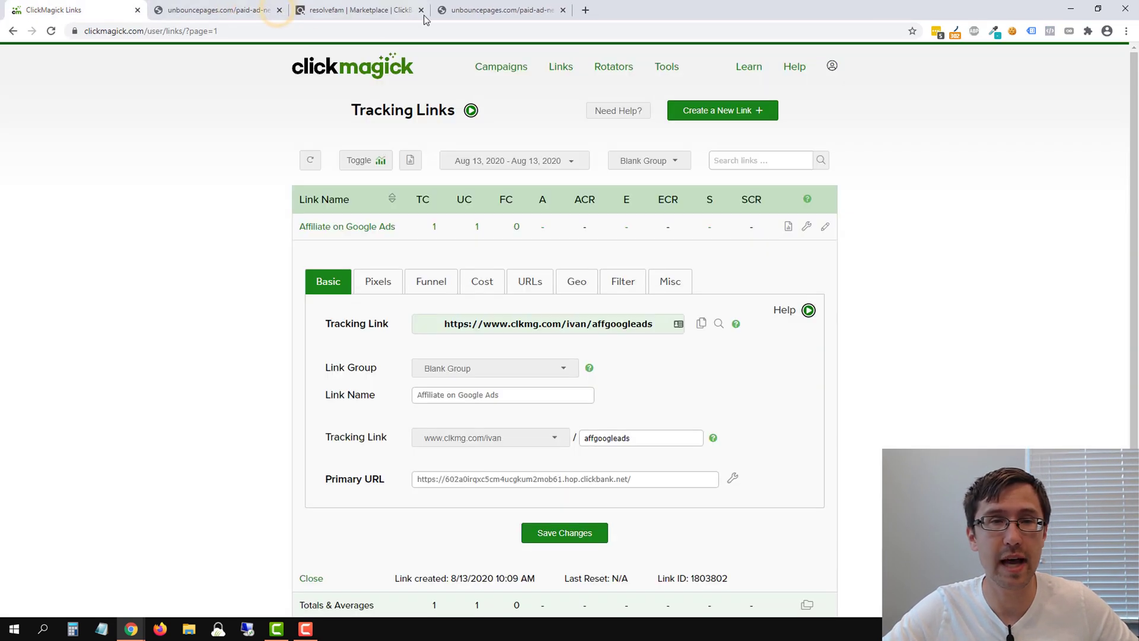
left_click(367, 11)
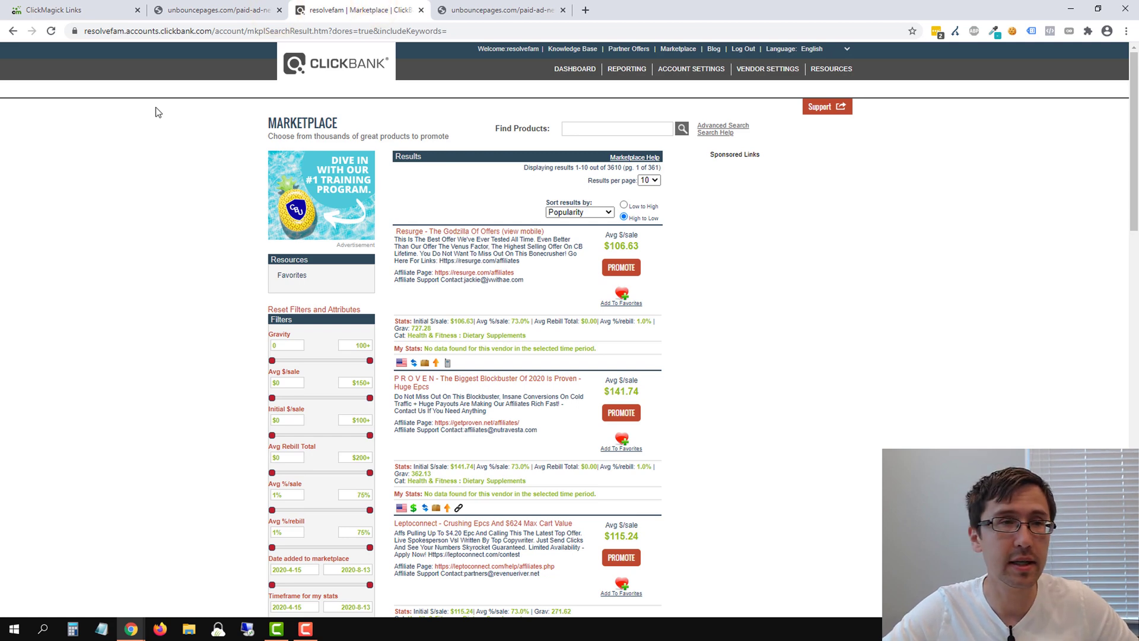
left_click(83, 10)
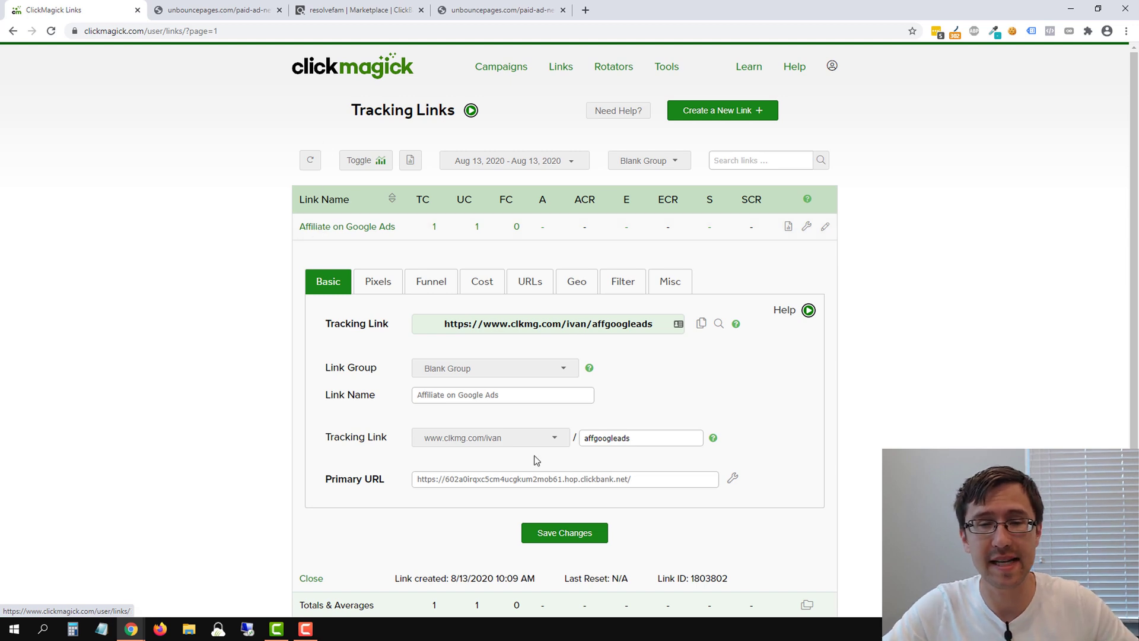
- Switch the link's tracking domain to woodworking-methods.com, keeping the affgoogleads slug
scroll(531, 415, "down", 2)
left_click(453, 329)
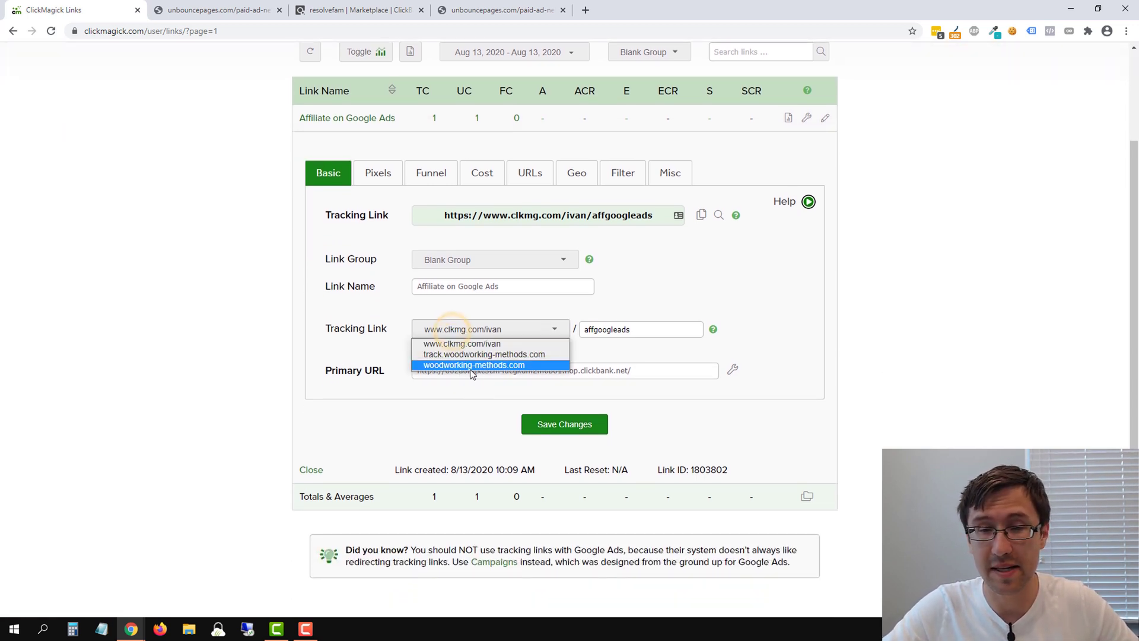
left_click(455, 365)
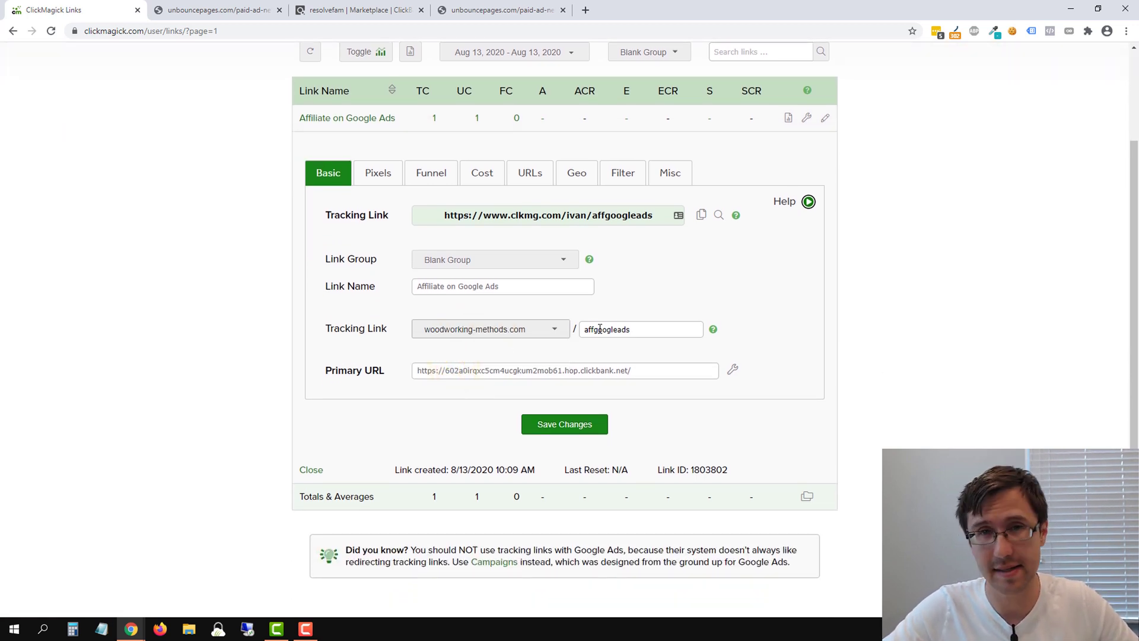